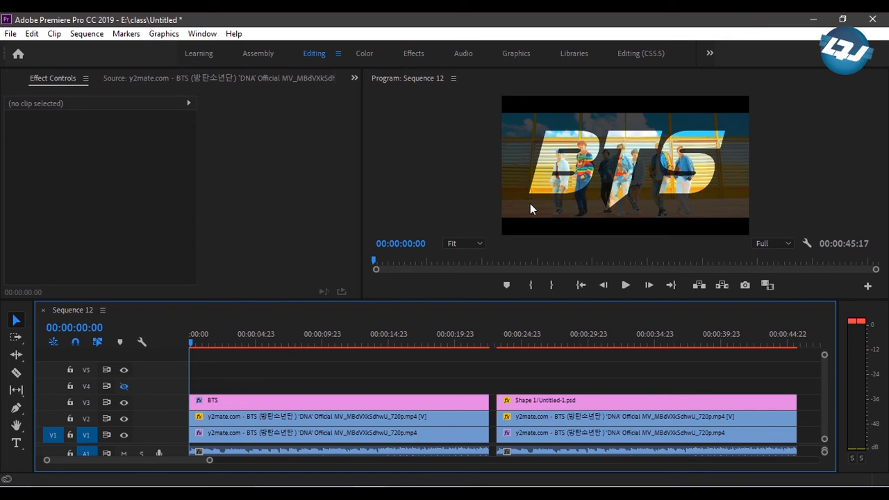
Preview the finished text and trophy matte effects at different points of the example sequence
{"action": "left_click_drag", "start_coordinate": [511, 339], "coordinate": [614, 338]}
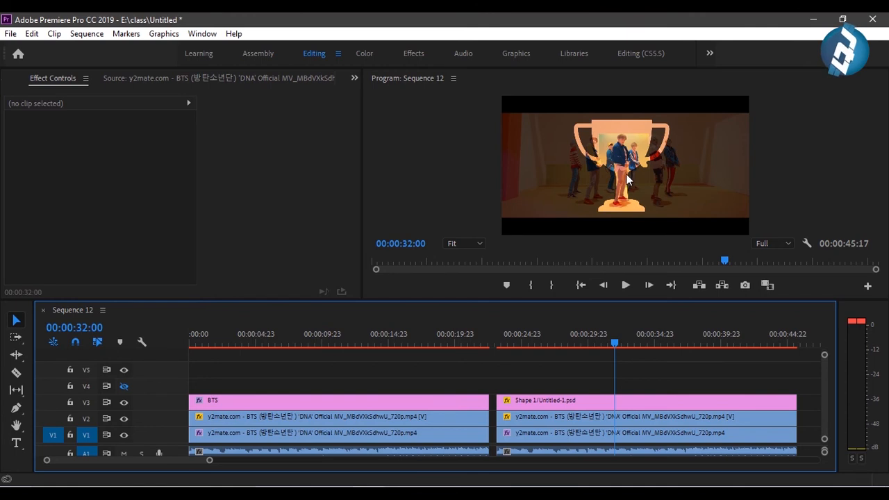
{"action": "left_click", "coordinate": [273, 344]}
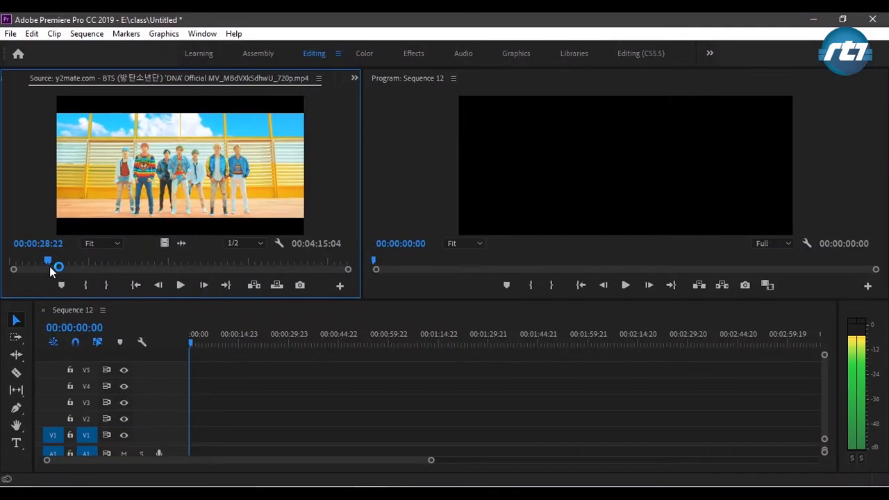
Mark the source clip from 00:00:29:09 to 00:00:51:22 and place it at the start of V1, changing the sequence settings to match
{"action": "left_click_drag", "start_coordinate": [50, 266], "coordinate": [50, 266]}
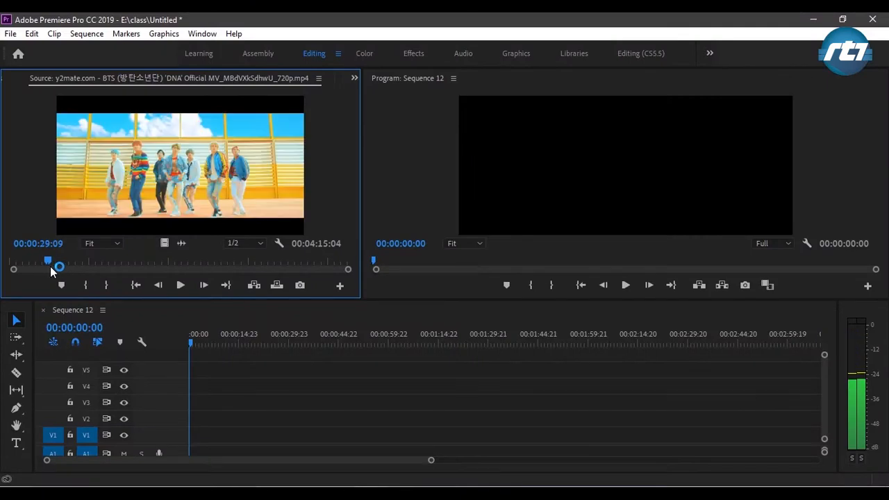
{"action": "left_click", "coordinate": [79, 281]}
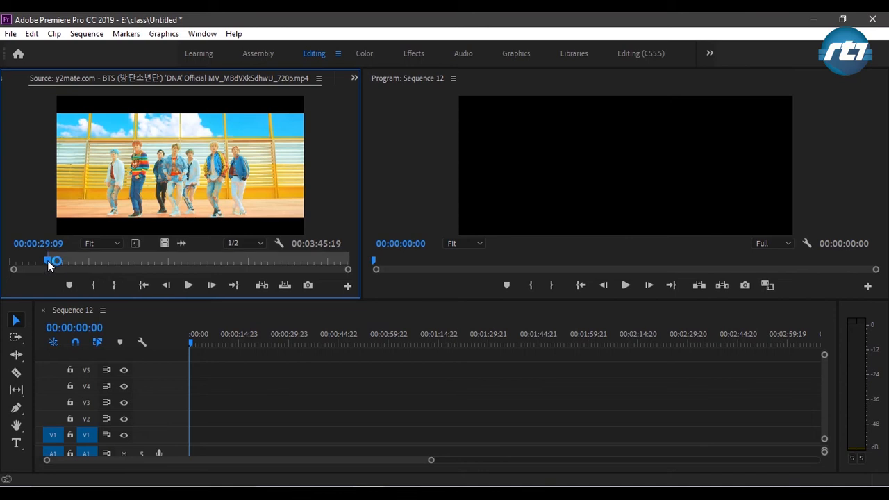
{"action": "left_click_drag", "start_coordinate": [47, 260], "coordinate": [79, 261]}
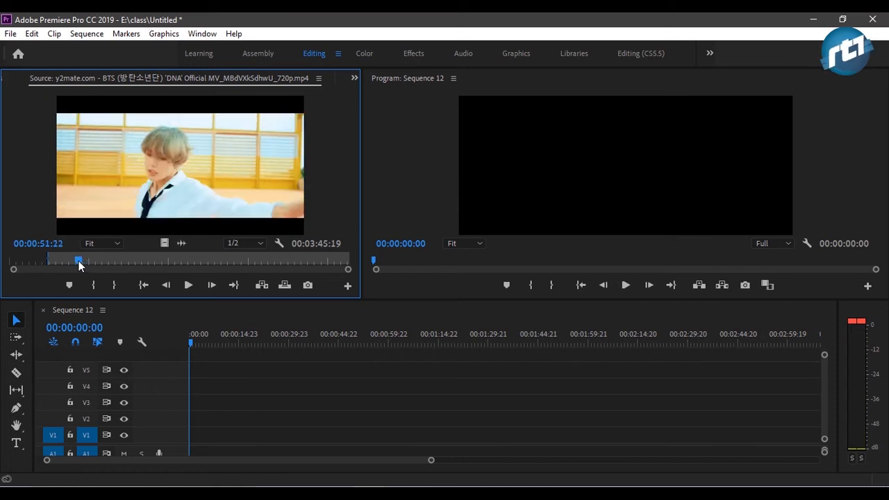
{"action": "left_click", "coordinate": [112, 284]}
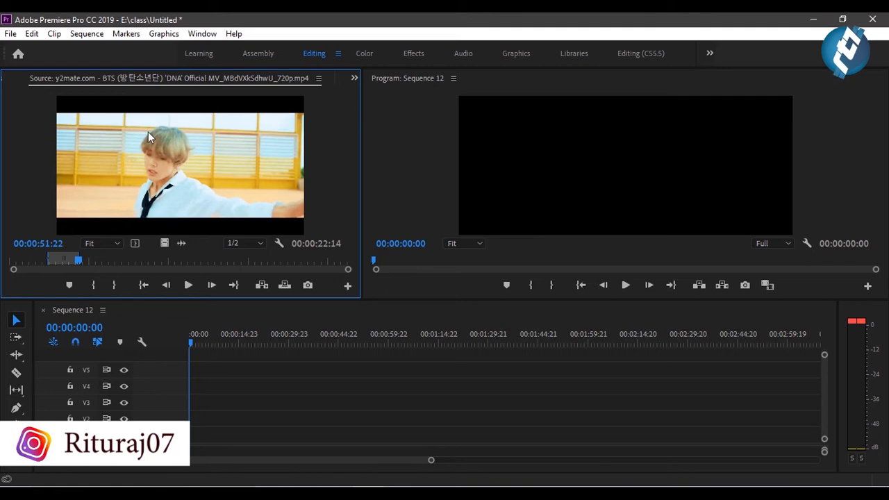
{"action": "left_click_drag", "start_coordinate": [148, 132], "coordinate": [198, 436]}
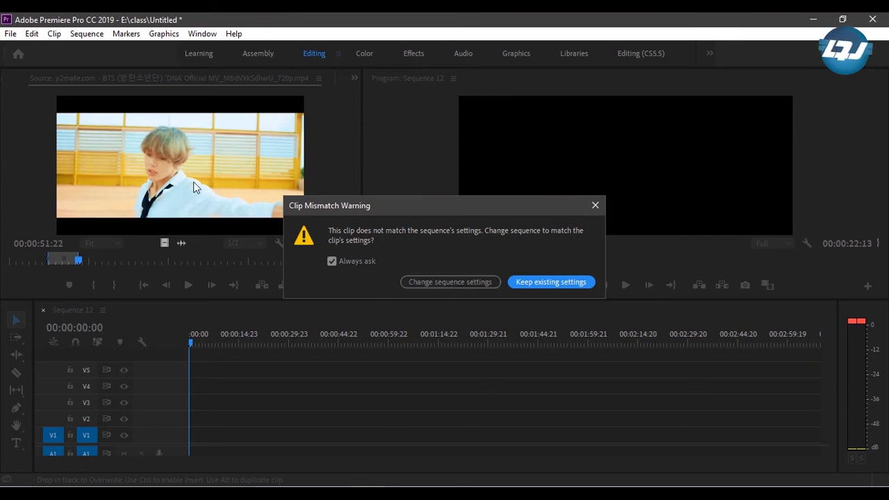
{"action": "left_click", "coordinate": [438, 287]}
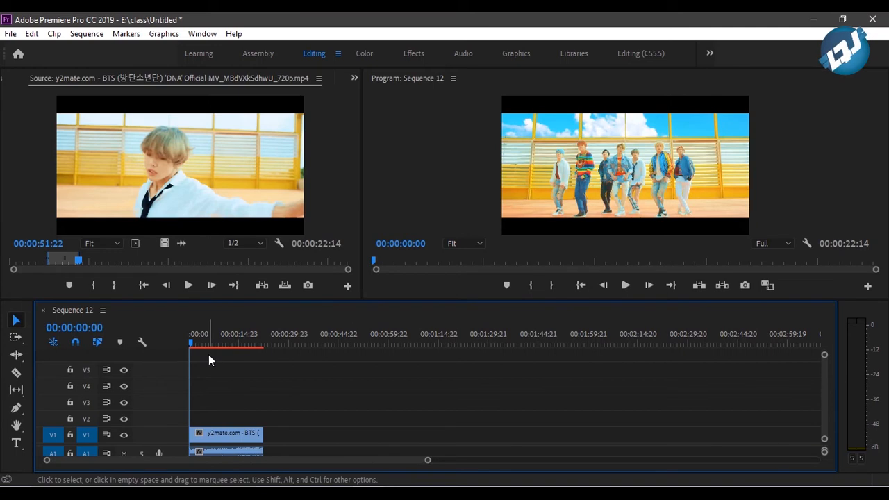
Add a text layer reading "BTS" over the video frame at the start of the sequence
{"action": "left_click", "coordinate": [18, 446]}
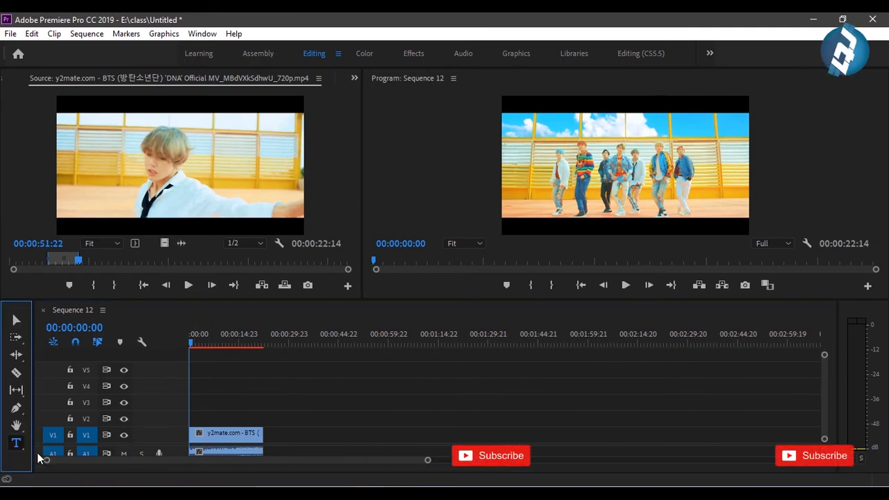
{"action": "left_click", "coordinate": [549, 186]}
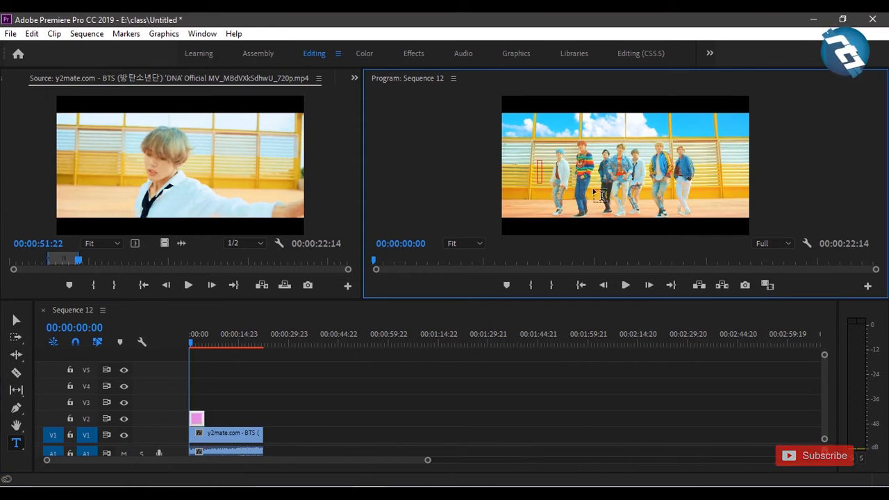
{"action": "type", "text": "BTS"}
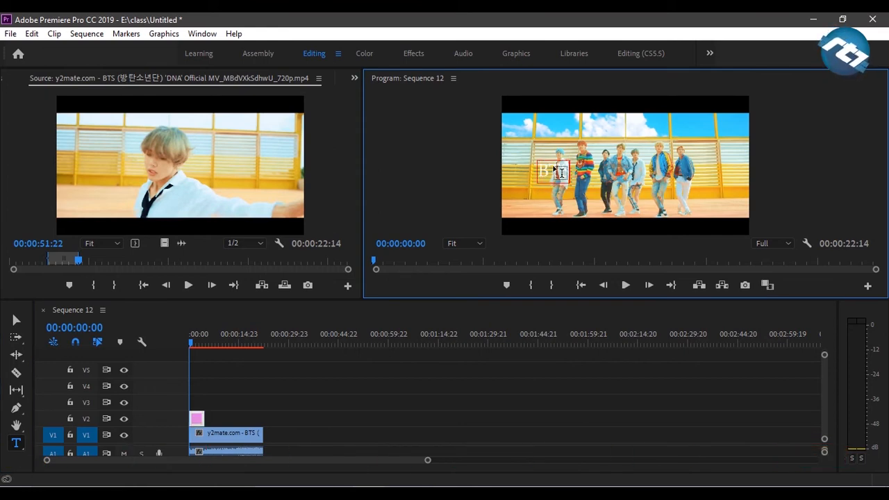
Change the font of the BTS text to Knife Princess
{"action": "left_click", "coordinate": [355, 79]}
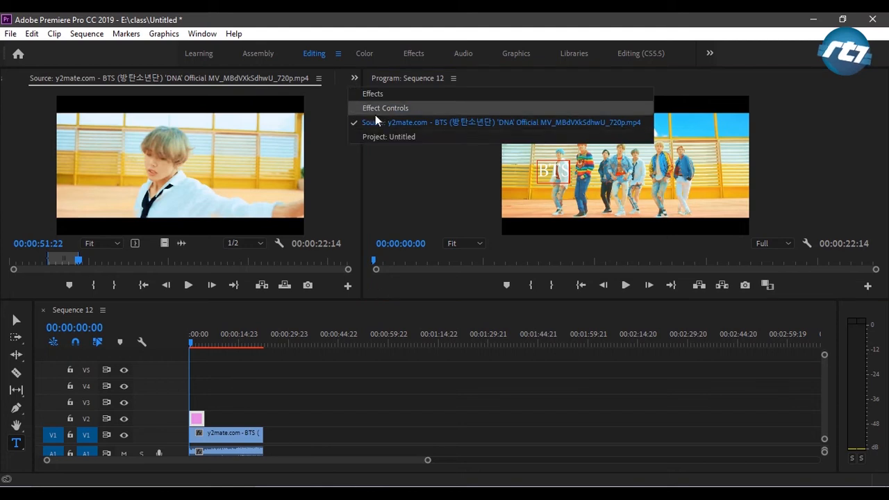
{"action": "left_click", "coordinate": [376, 110]}
{"action": "left_click", "coordinate": [540, 170]}
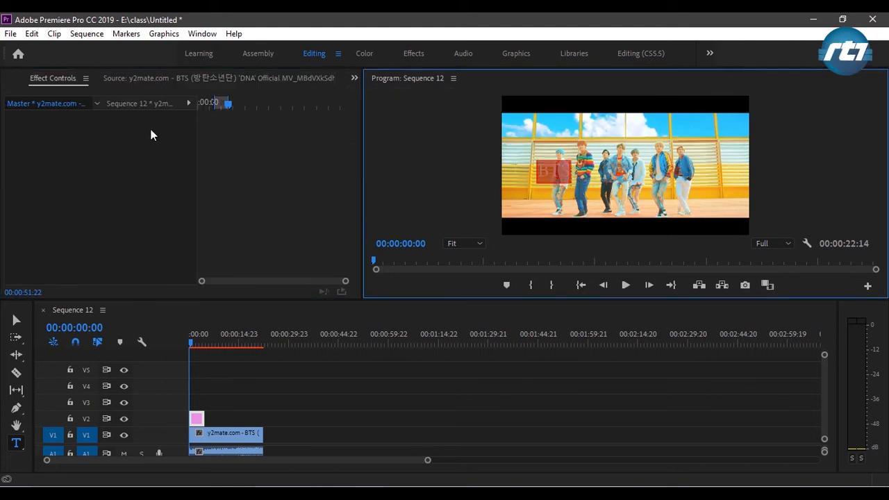
{"action": "left_click", "coordinate": [197, 421]}
{"action": "left_click_drag", "start_coordinate": [354, 156], "coordinate": [357, 235]}
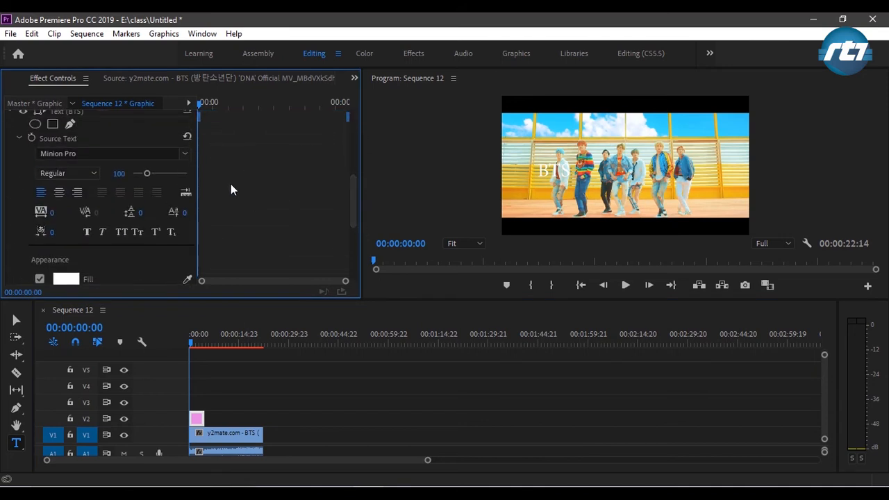
{"action": "left_click", "coordinate": [185, 153]}
{"action": "left_click_drag", "start_coordinate": [261, 223], "coordinate": [258, 196]}
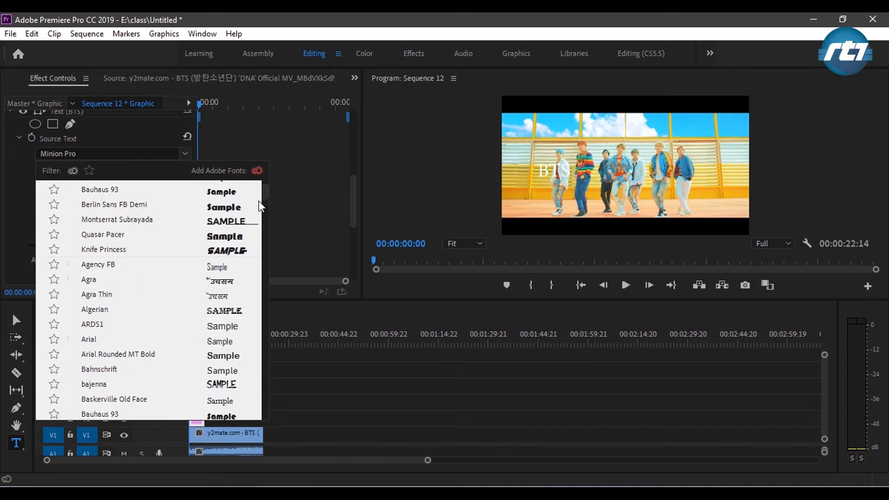
{"action": "left_click", "coordinate": [226, 251]}
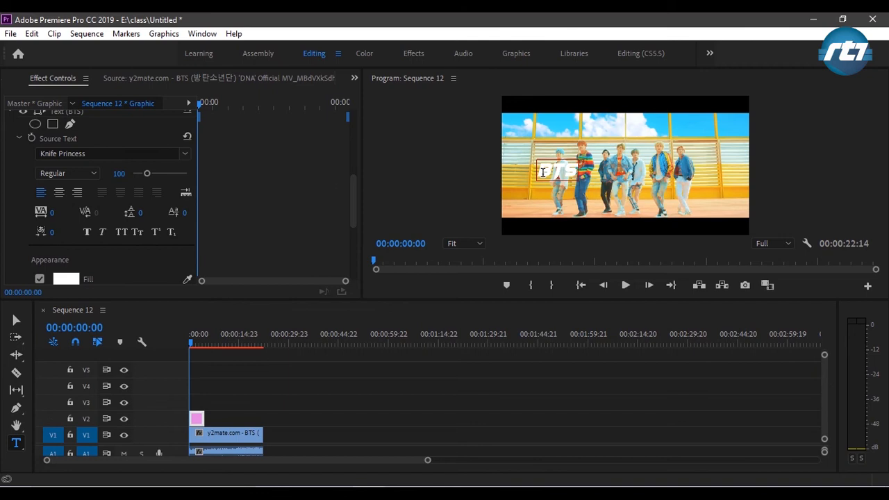
Enlarge the BTS text to a font size of 475 and center it over the video frame
{"action": "left_click", "coordinate": [566, 175]}
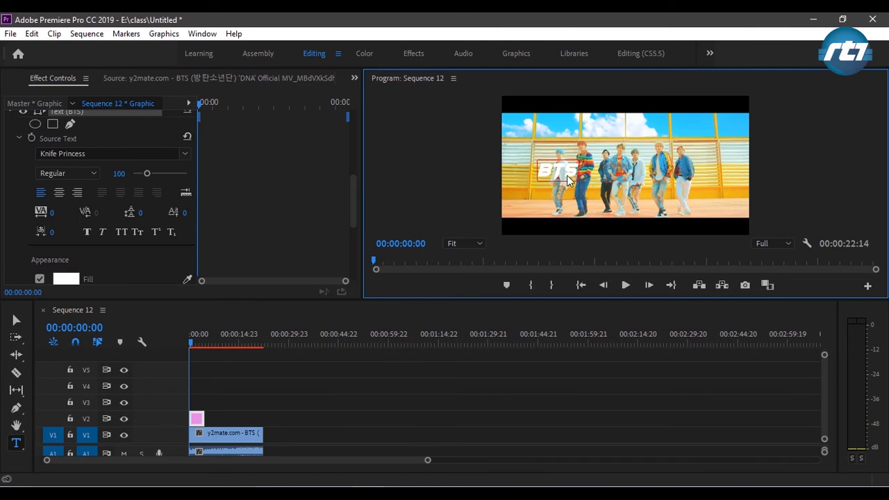
{"action": "left_click_drag", "start_coordinate": [154, 177], "coordinate": [200, 179]}
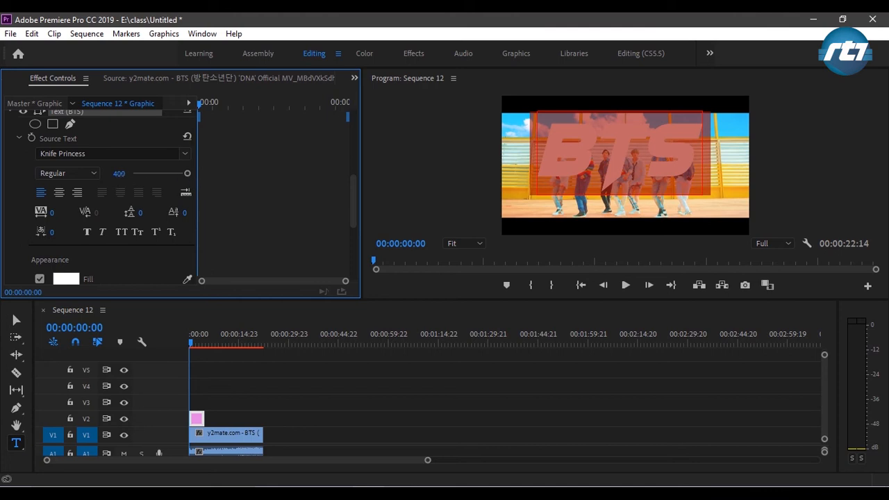
{"action": "left_click_drag", "start_coordinate": [119, 173], "coordinate": [169, 174]}
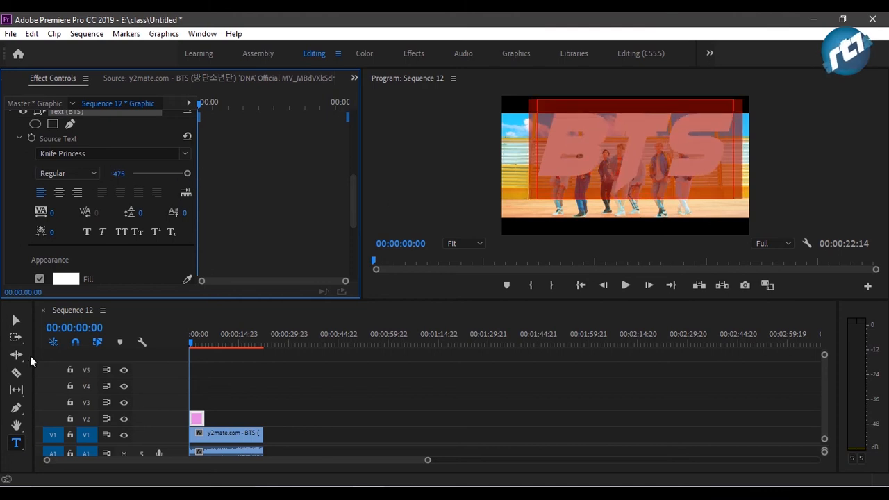
{"action": "left_click", "coordinate": [18, 321]}
{"action": "left_click", "coordinate": [628, 176]}
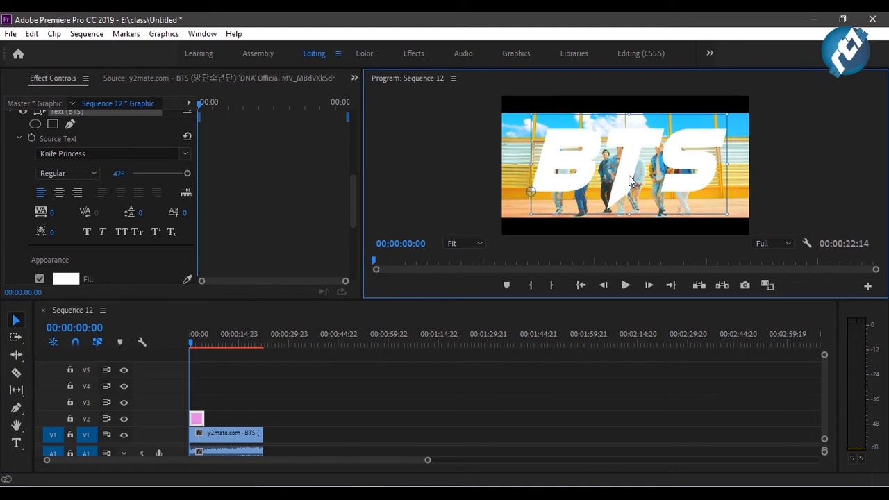
{"action": "left_click_drag", "start_coordinate": [629, 176], "coordinate": [627, 178]}
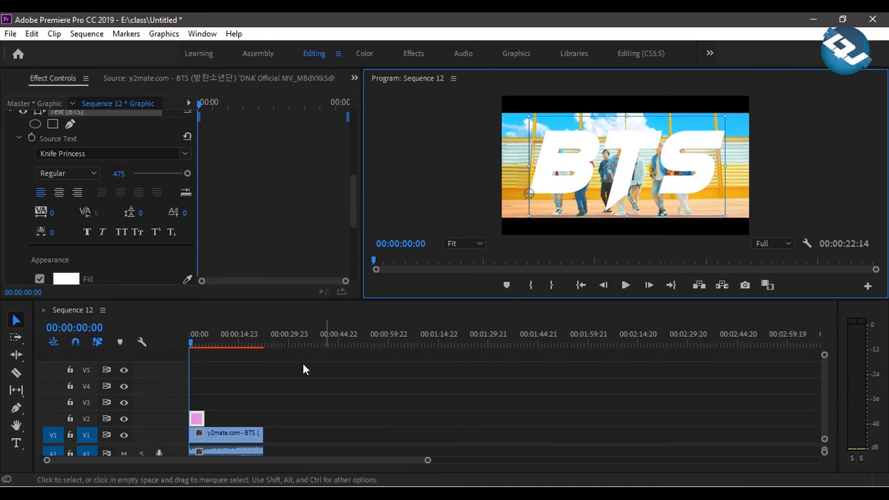
Extend the BTS graphic on V2 to the full length of the video clip below it
{"action": "left_click_drag", "start_coordinate": [209, 418], "coordinate": [263, 418]}
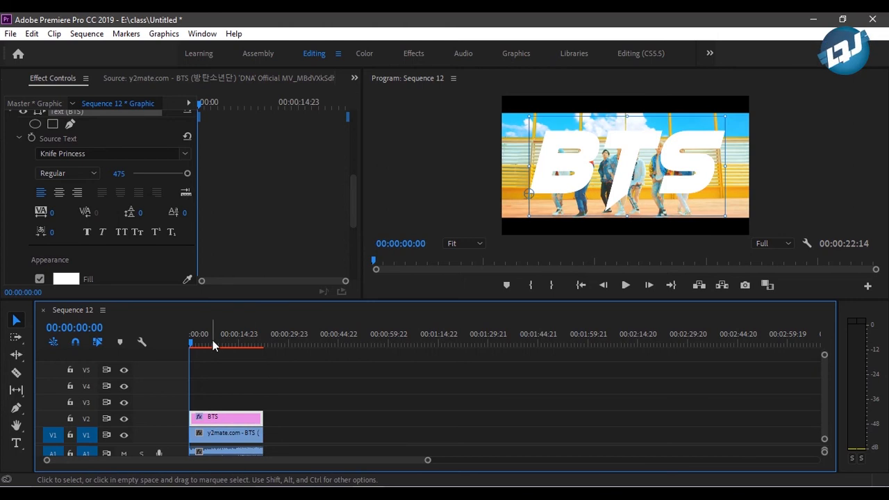
{"action": "left_click_drag", "start_coordinate": [213, 340], "coordinate": [210, 341]}
{"action": "key", "text": "="}
{"action": "key", "text": "="}
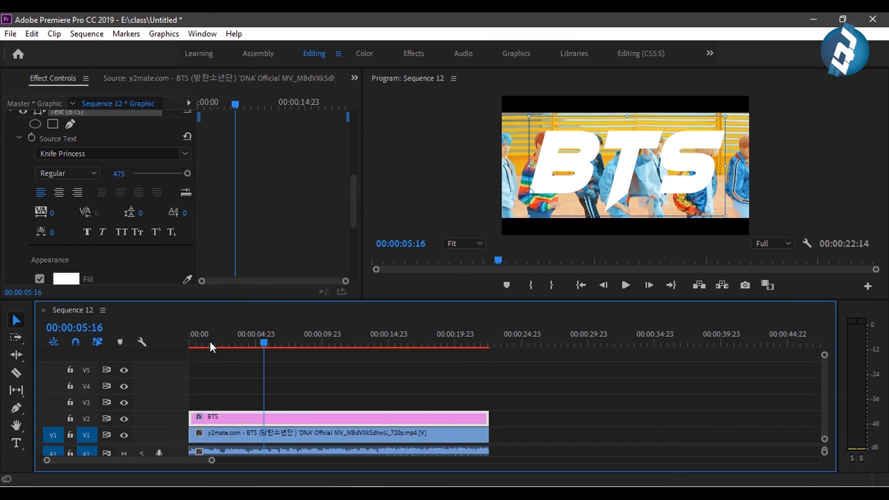
{"action": "left_click_drag", "start_coordinate": [209, 341], "coordinate": [184, 341]}
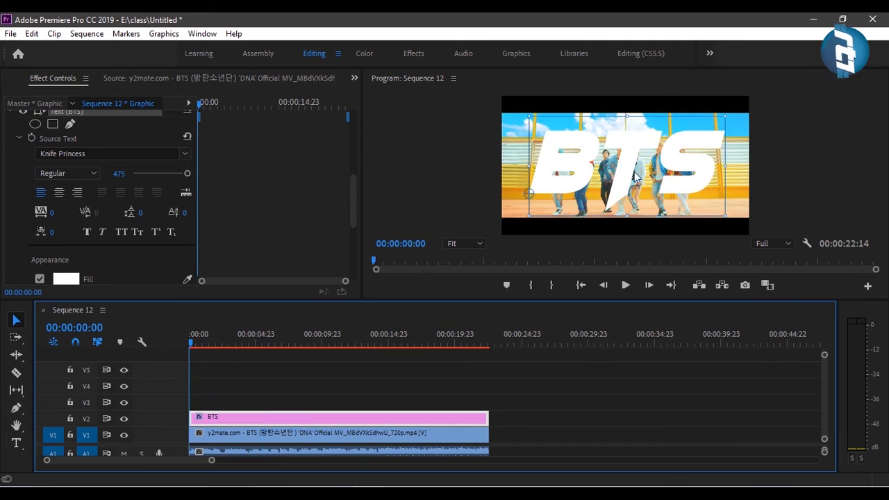
Find the Track Matte Key effect and apply it to the video clip on V1
{"action": "left_click_drag", "start_coordinate": [354, 208], "coordinate": [362, 139]}
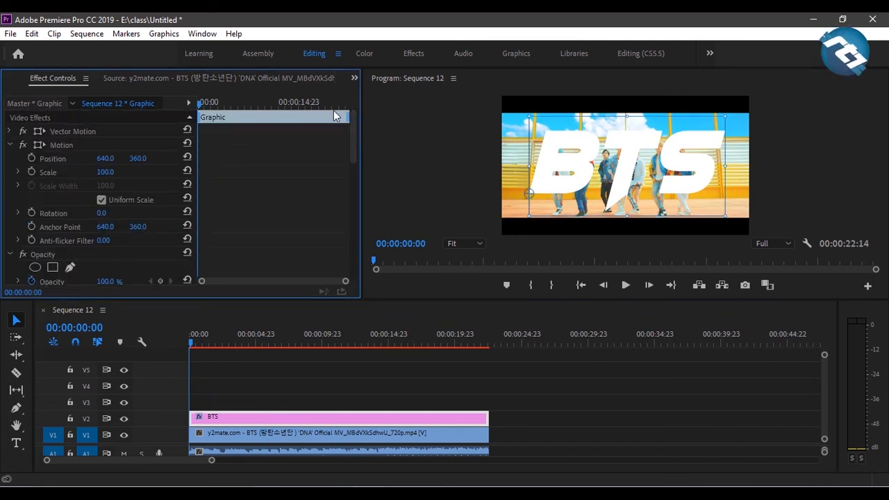
{"action": "left_click", "coordinate": [354, 78]}
{"action": "left_click", "coordinate": [355, 91]}
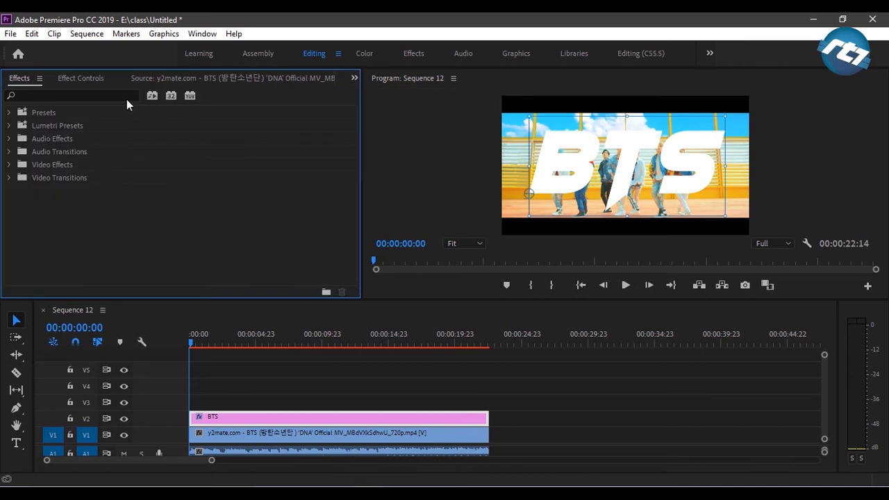
{"action": "left_click", "coordinate": [42, 93]}
{"action": "type", "text": "track ma"}
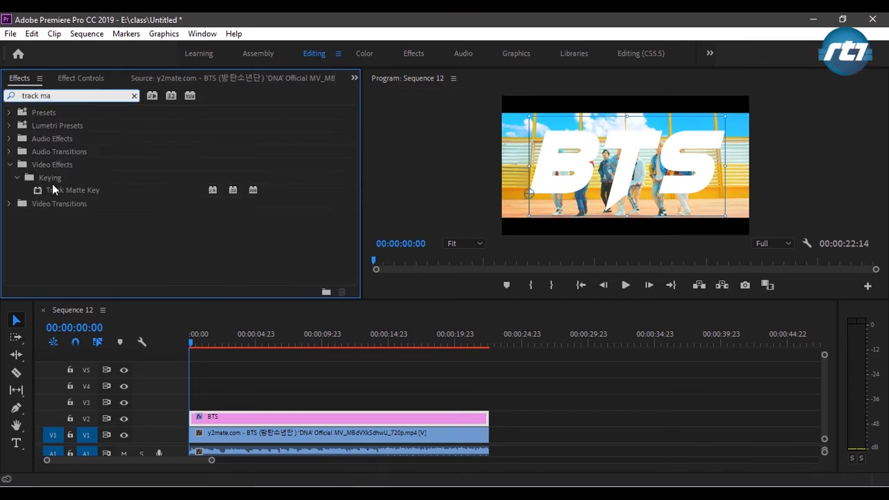
{"action": "left_click", "coordinate": [40, 190]}
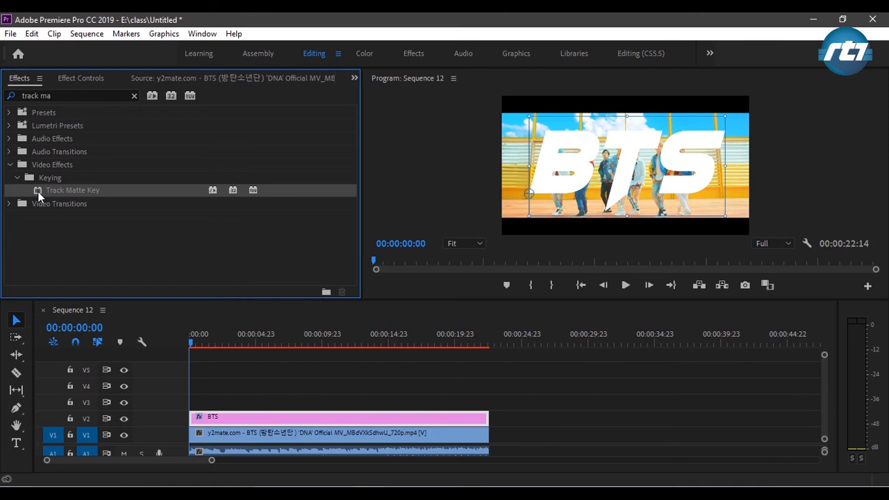
{"action": "left_click_drag", "start_coordinate": [38, 194], "coordinate": [236, 440]}
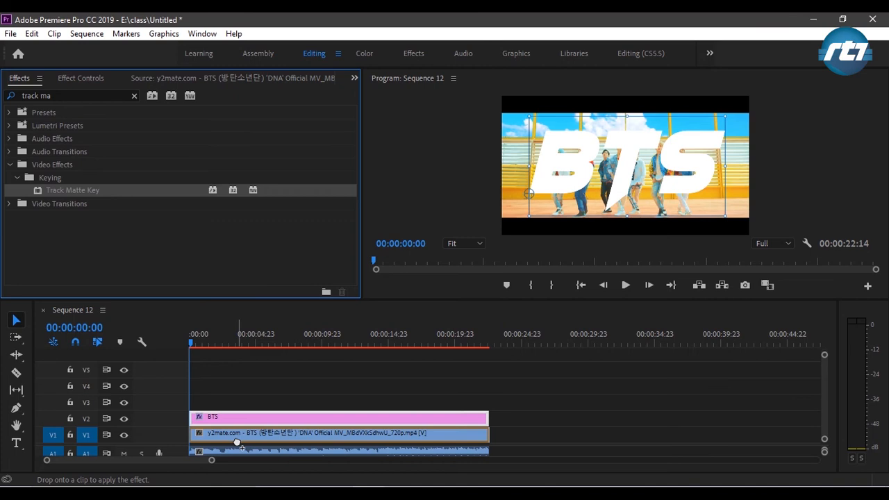
{"action": "left_click_drag", "start_coordinate": [237, 442], "coordinate": [237, 441]}
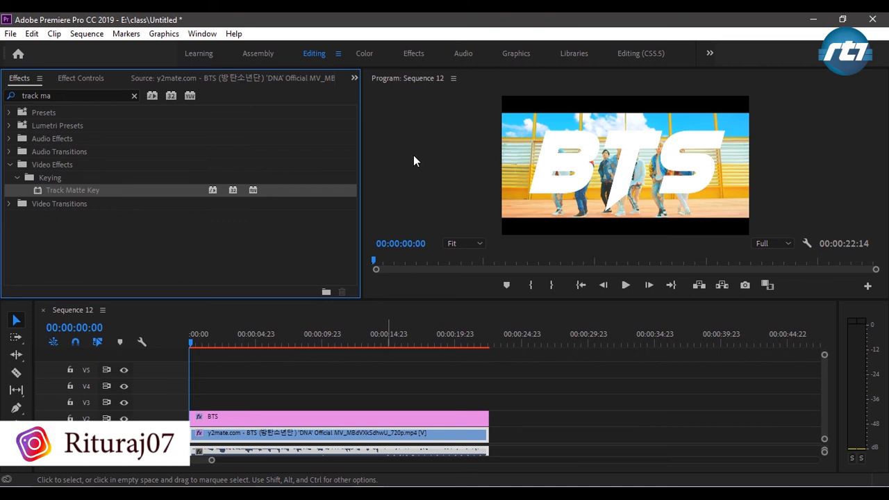
Examine the available matte tracks in the Track Matte Key settings of the V1 clip
{"action": "left_click", "coordinate": [355, 78]}
{"action": "left_click", "coordinate": [360, 107]}
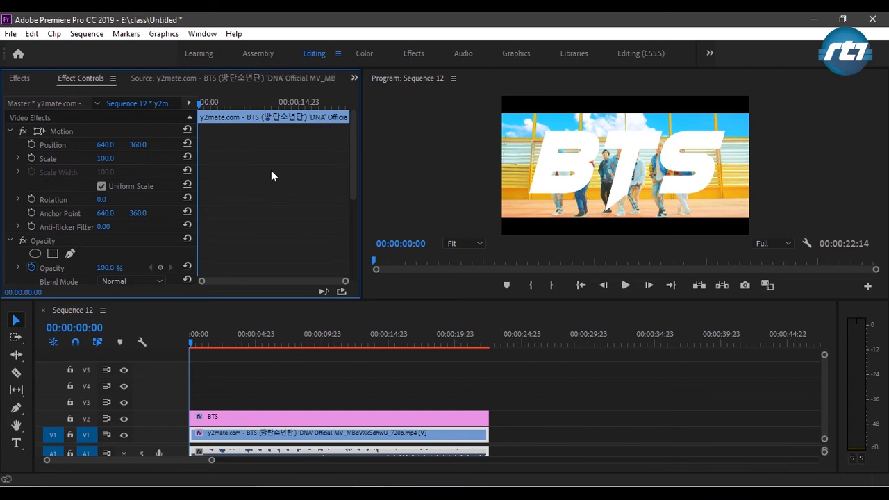
{"action": "left_click_drag", "start_coordinate": [352, 192], "coordinate": [353, 258]}
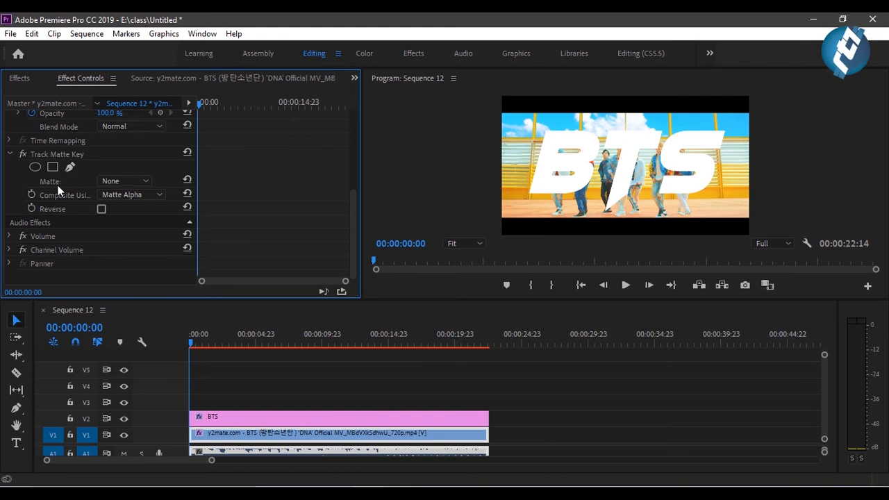
{"action": "left_click", "coordinate": [116, 183]}
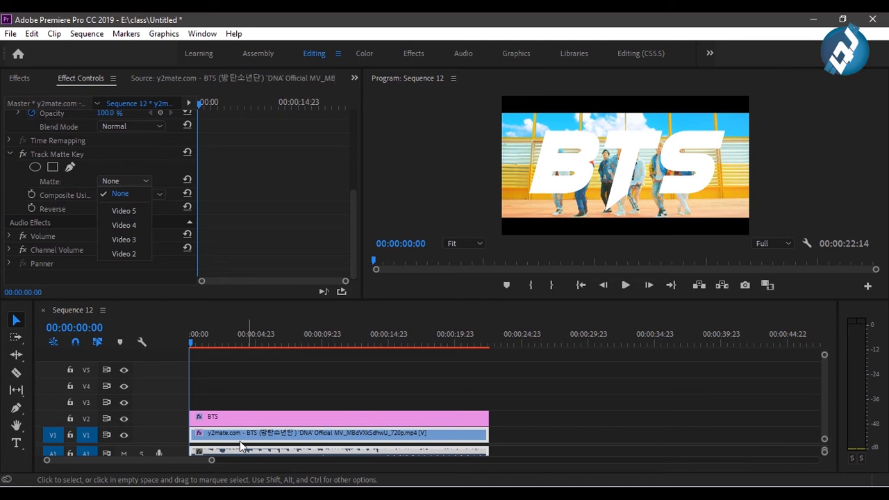
Move the BTS graphic from V2 up to V3, keeping its start at the beginning of the sequence
{"action": "left_click", "coordinate": [250, 418]}
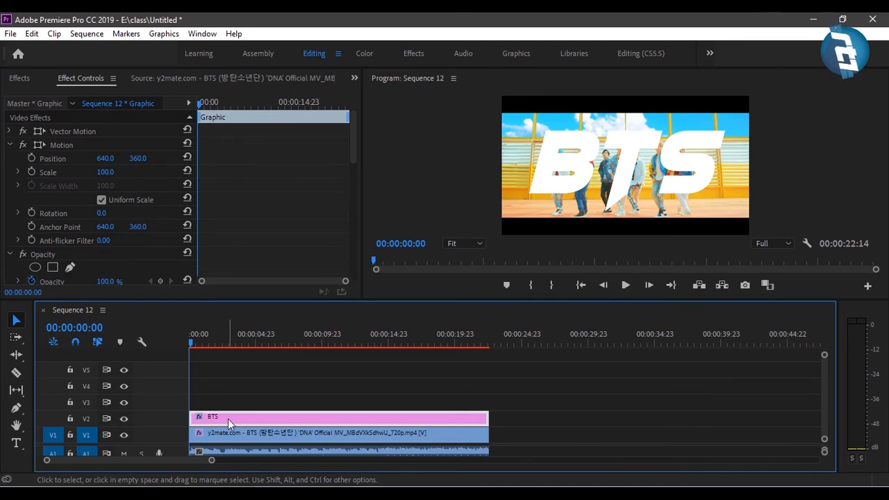
{"action": "left_click_drag", "start_coordinate": [228, 419], "coordinate": [225, 409]}
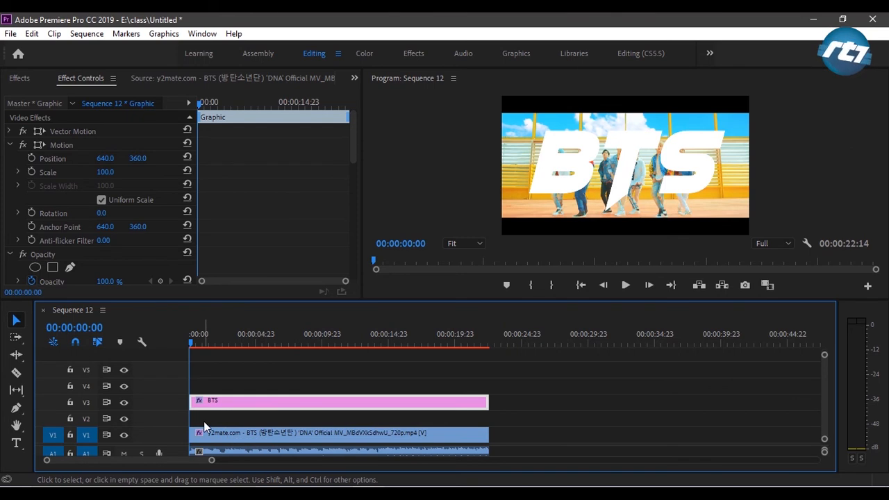
Set the Track Matte Key matte of the V1 video clip to Video 3
{"action": "left_click", "coordinate": [243, 438]}
{"action": "left_click_drag", "start_coordinate": [351, 167], "coordinate": [350, 243]}
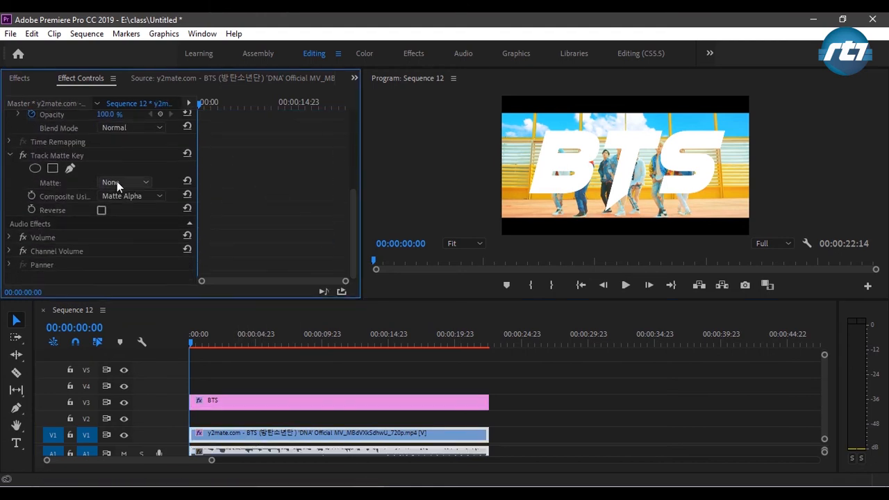
{"action": "left_click", "coordinate": [117, 181]}
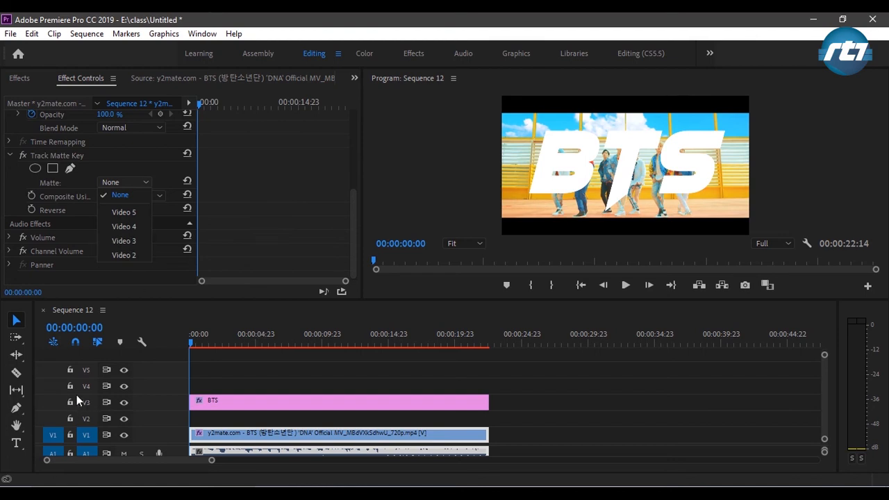
{"action": "left_click", "coordinate": [126, 241]}
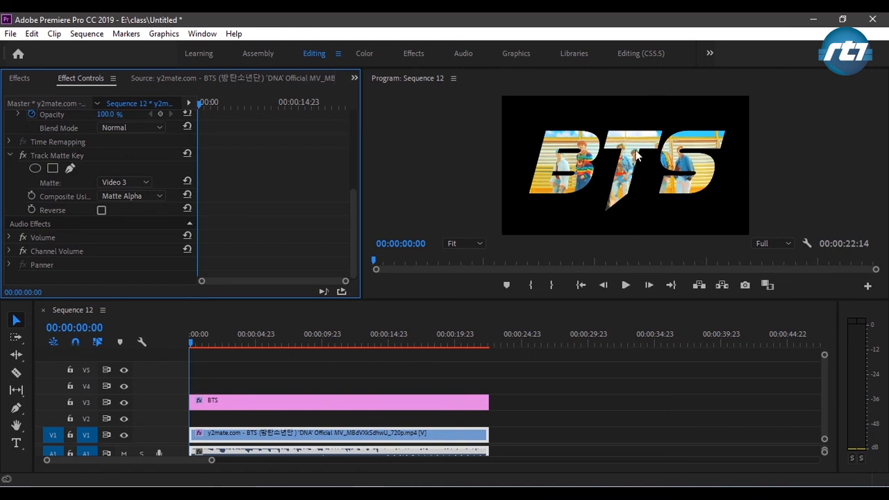
Duplicate the video clip from V1 onto V2 and remove the Track Matte Key effect from the V2 copy
{"action": "left_click", "coordinate": [288, 438]}
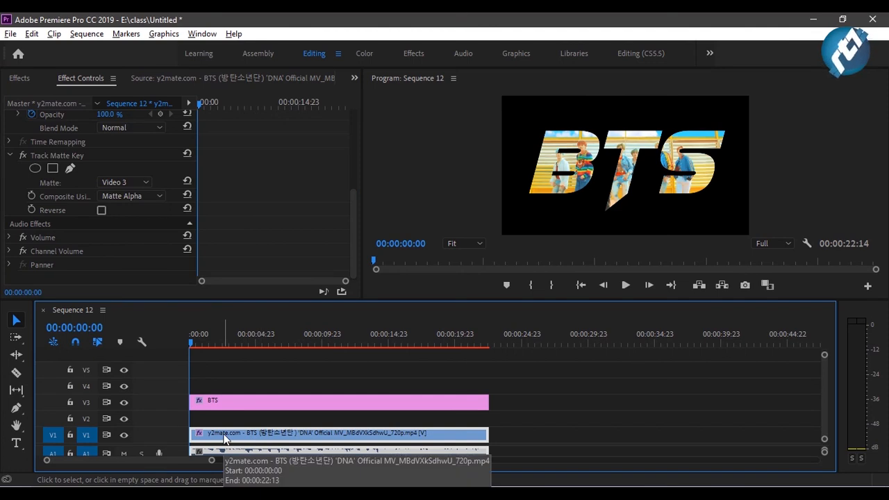
{"action": "left_click_drag", "start_coordinate": [224, 437], "coordinate": [224, 421]}
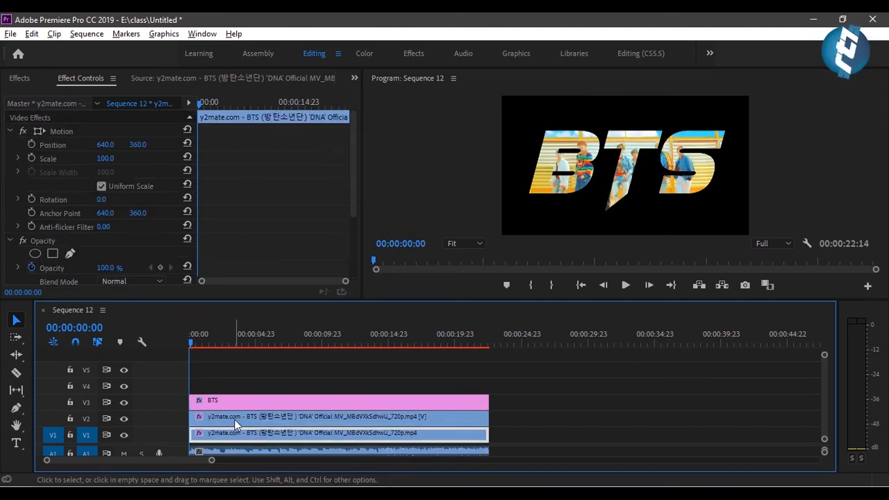
{"action": "left_click", "coordinate": [236, 419]}
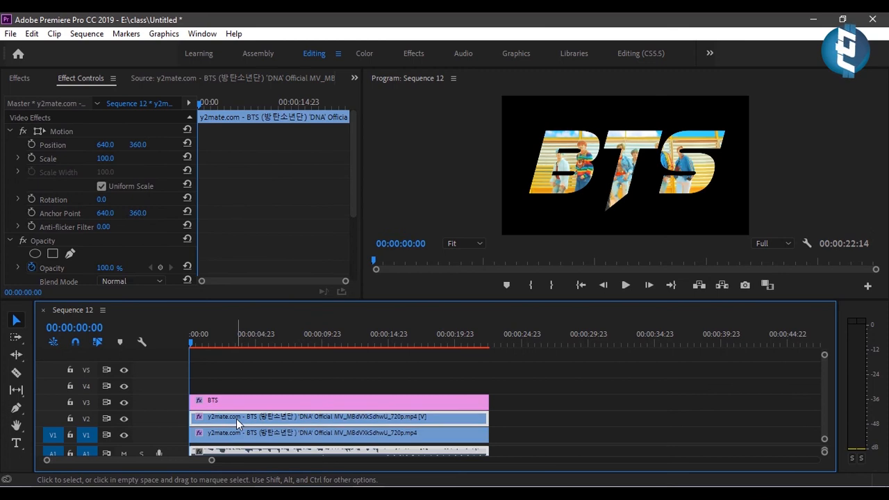
{"action": "left_click", "coordinate": [227, 340]}
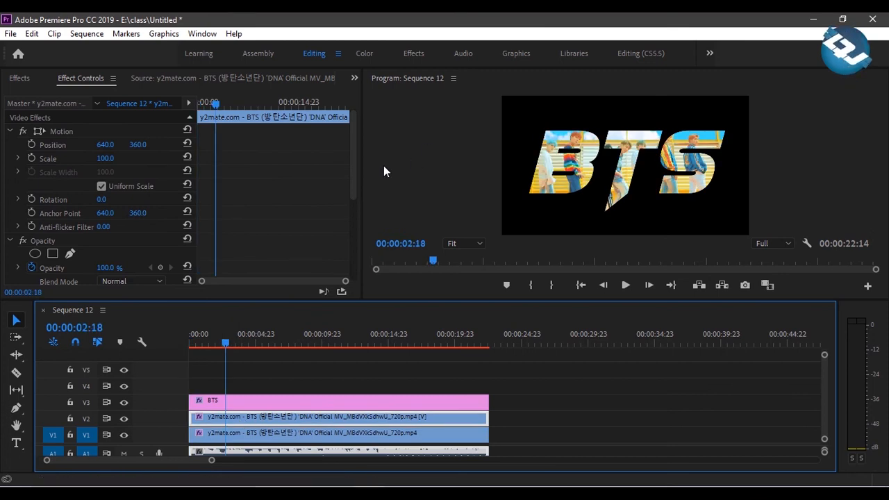
{"action": "left_click_drag", "start_coordinate": [355, 177], "coordinate": [347, 255]}
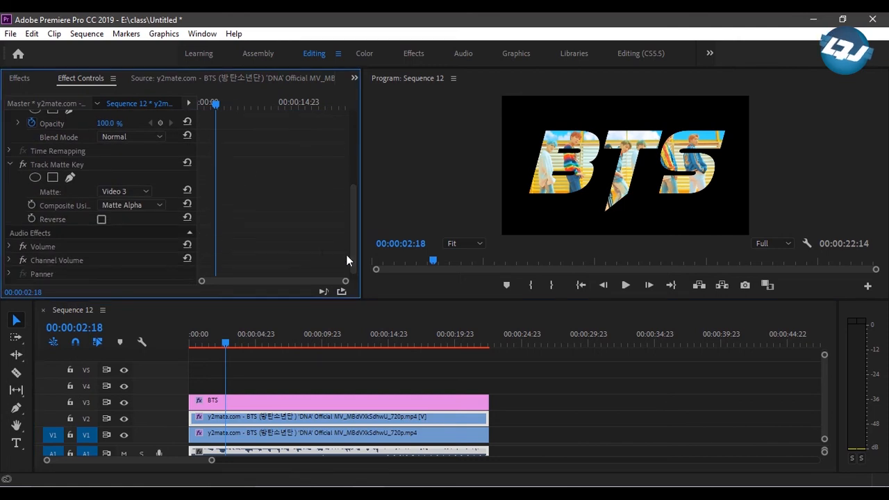
{"action": "left_click", "coordinate": [53, 163]}
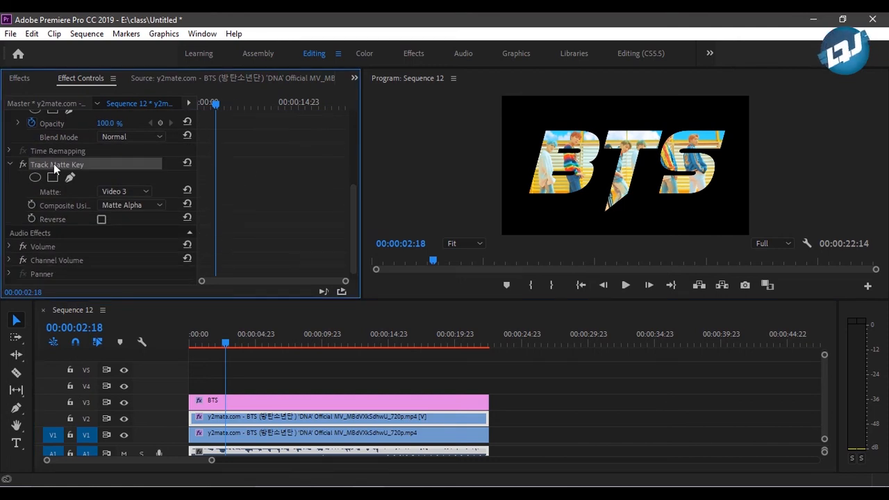
{"action": "key", "text": "Delete"}
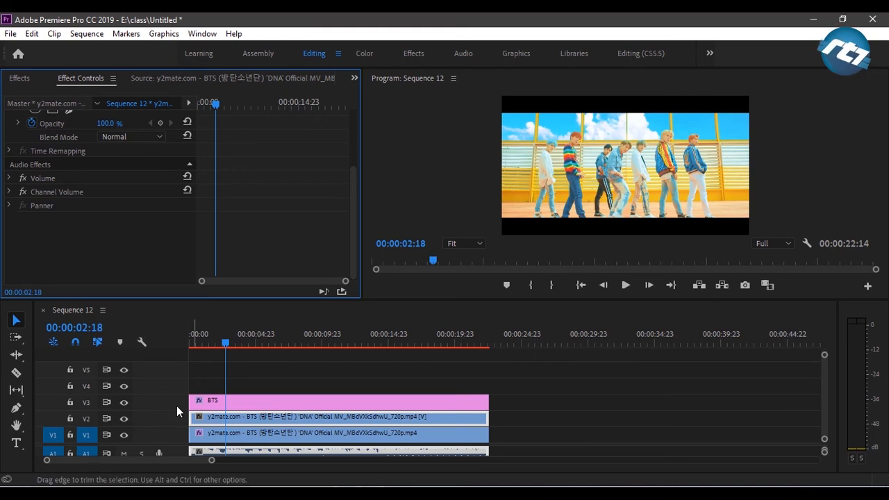
Turn off opacity keyframing on the V2 video clip and lower its opacity to 27%
{"action": "left_click", "coordinate": [278, 419]}
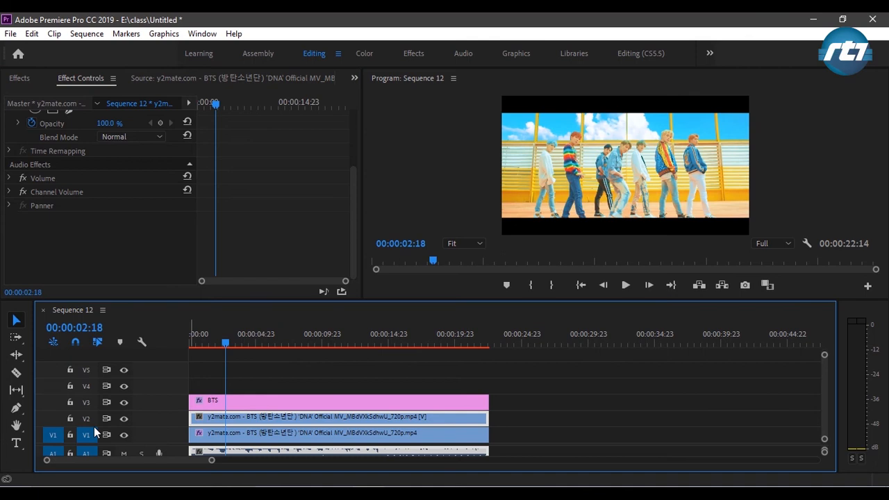
{"action": "left_click", "coordinate": [349, 220]}
{"action": "left_click_drag", "start_coordinate": [352, 197], "coordinate": [354, 145]}
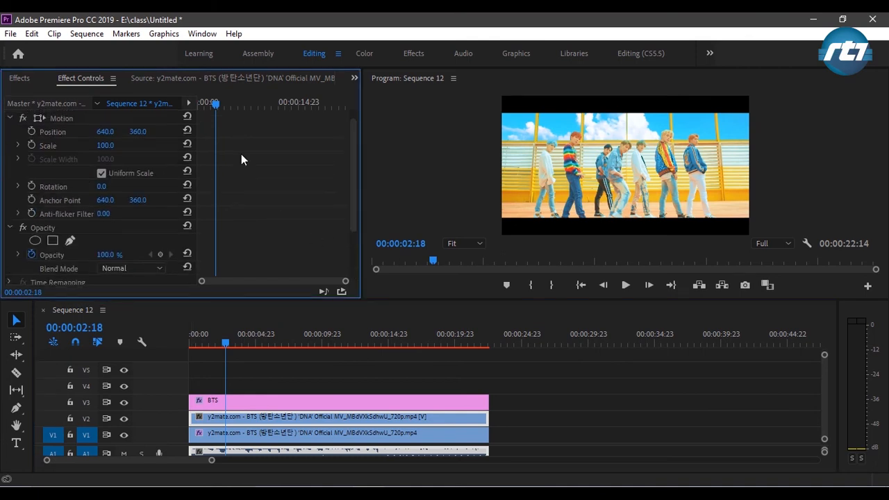
{"action": "left_click", "coordinate": [28, 253]}
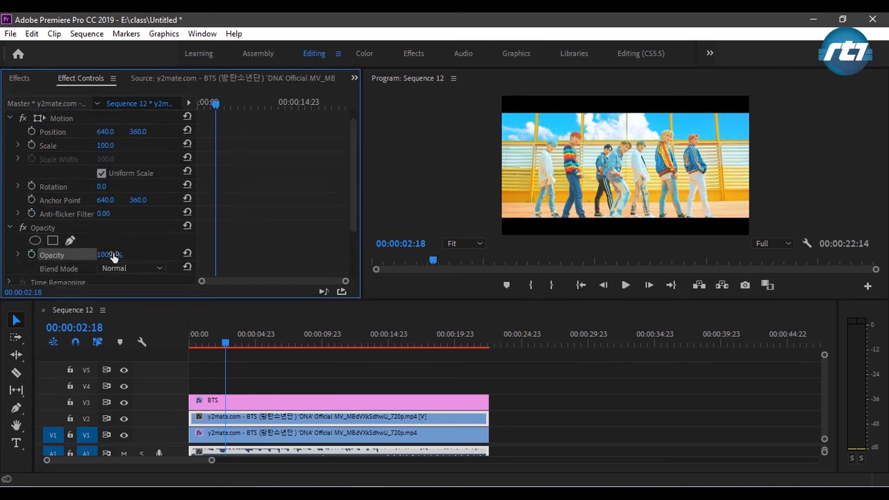
{"action": "left_click_drag", "start_coordinate": [107, 257], "coordinate": [58, 257]}
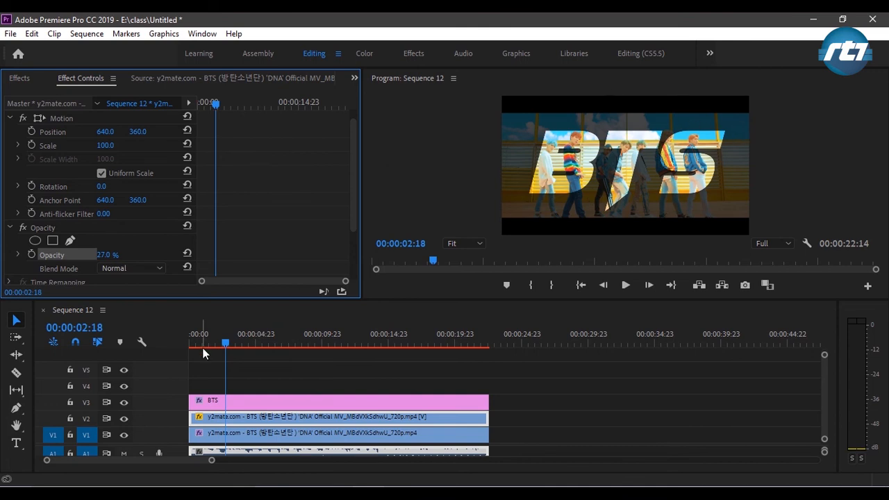
Play the sequence from the beginning to preview the BTS text over the dimmed video
{"action": "left_click_drag", "start_coordinate": [201, 346], "coordinate": [178, 347]}
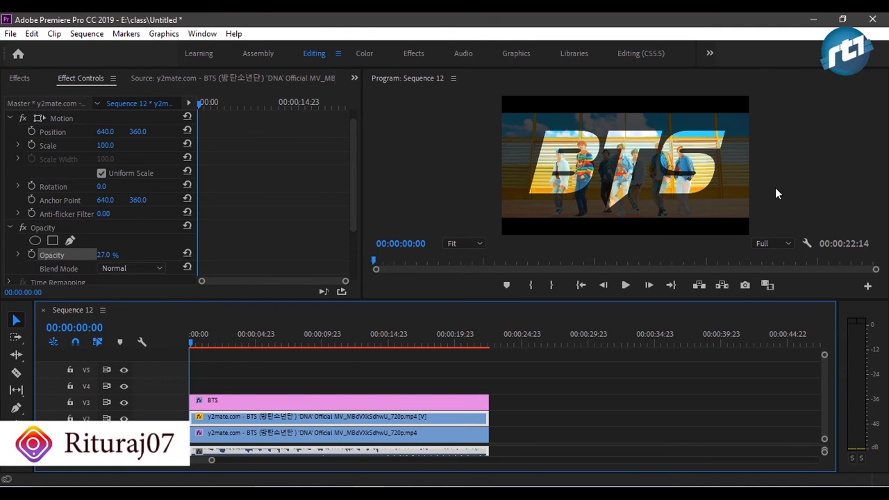
{"action": "key", "text": "space"}
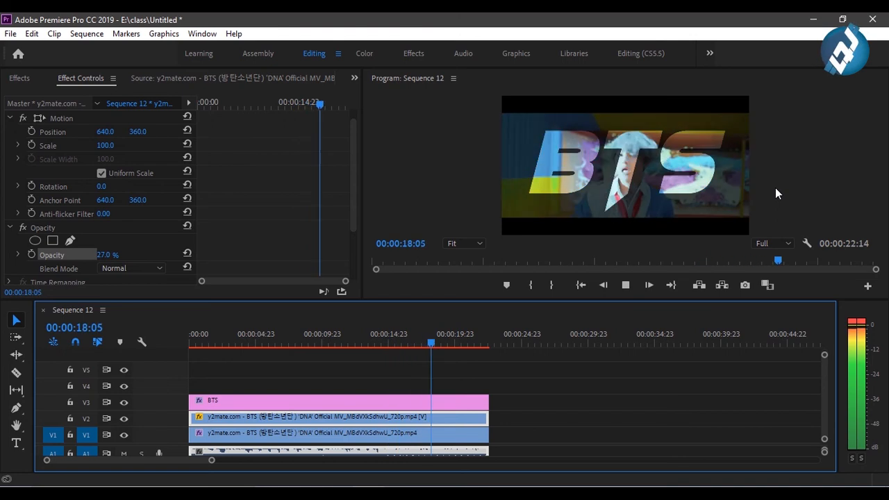
{"action": "key", "text": "space"}
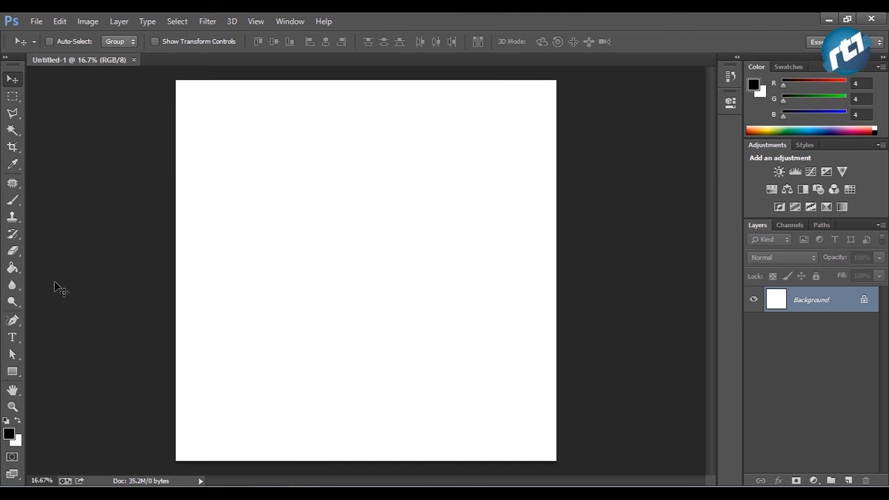
Switch to Photoshop and activate the Custom Shape tool for the blank white document
{"action": "left_click", "coordinate": [19, 375]}
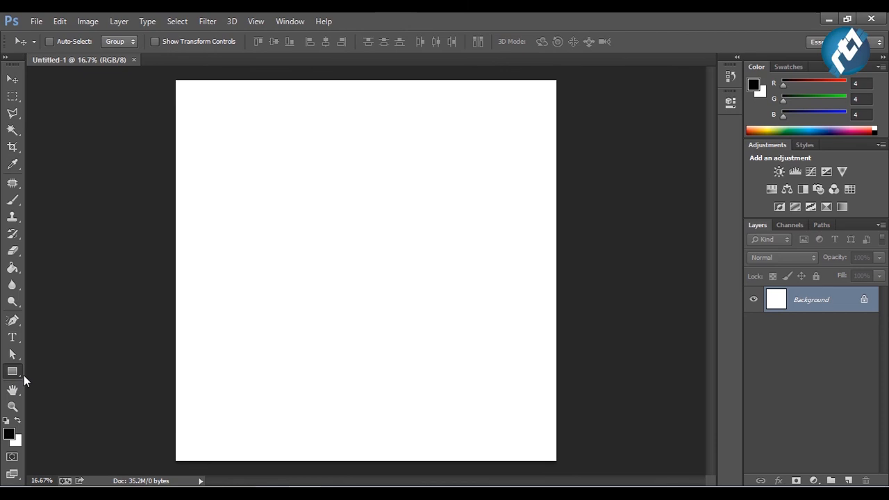
{"action": "left_click", "coordinate": [24, 375]}
{"action": "left_click", "coordinate": [82, 433]}
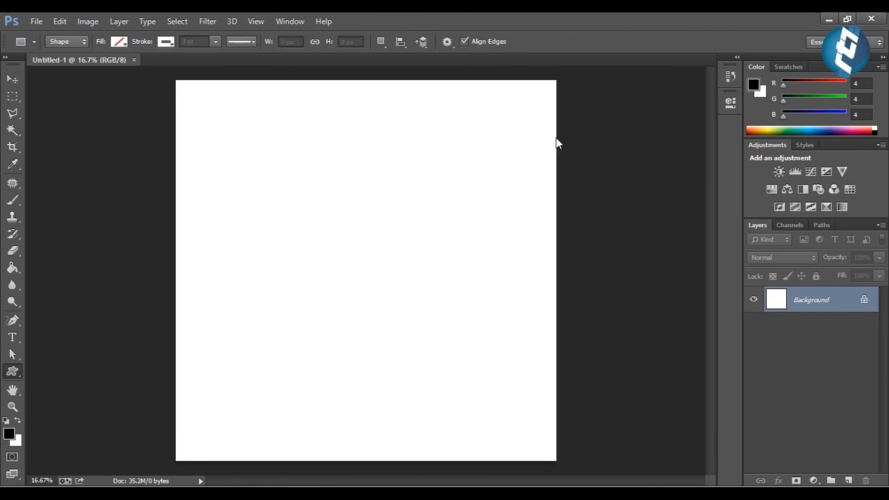
Replace the current custom shapes with the All set and browse through the loaded shapes
{"action": "left_click", "coordinate": [505, 42]}
{"action": "left_click", "coordinate": [506, 42]}
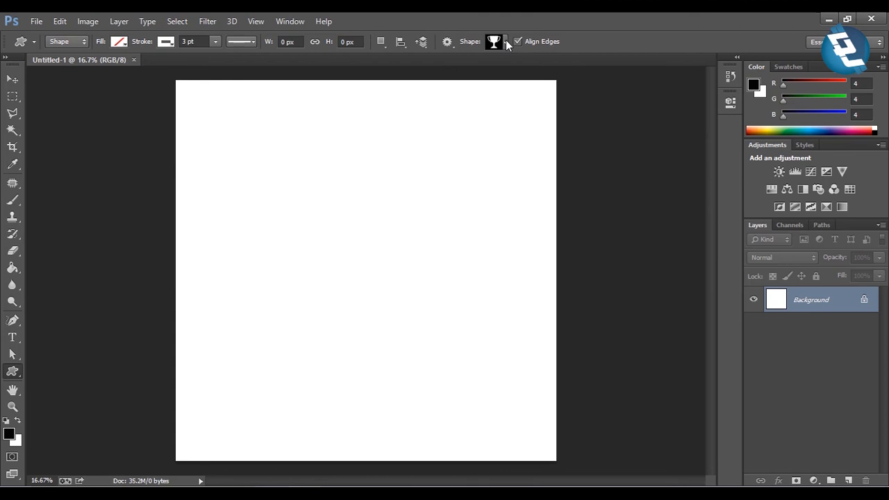
{"action": "left_click", "coordinate": [506, 42]}
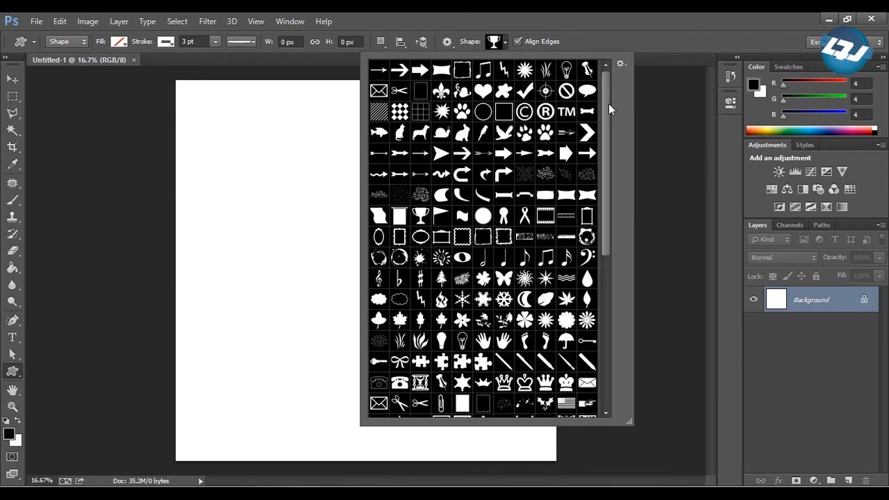
{"action": "mouse_move", "coordinate": [609, 104]}
{"action": "left_mouse_down"}
{"action": "mouse_move", "coordinate": [609, 246]}
{"action": "mouse_move", "coordinate": [620, 90]}
{"action": "left_mouse_up"}
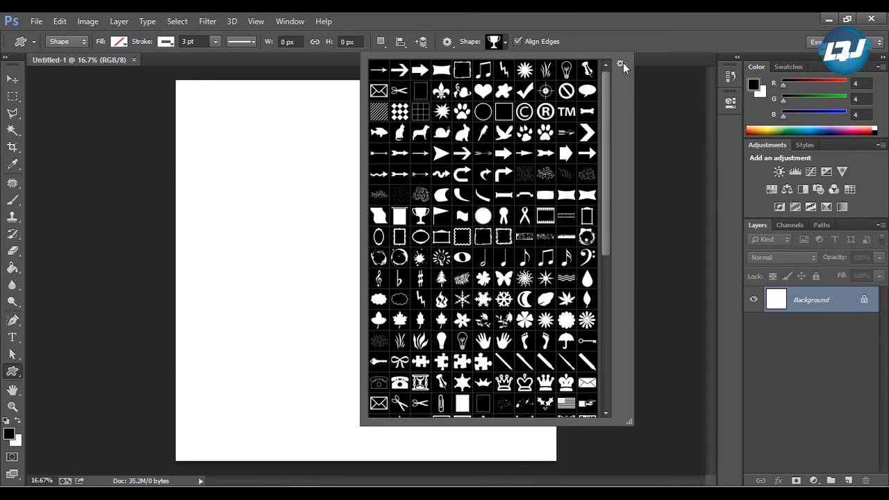
{"action": "left_click", "coordinate": [620, 65]}
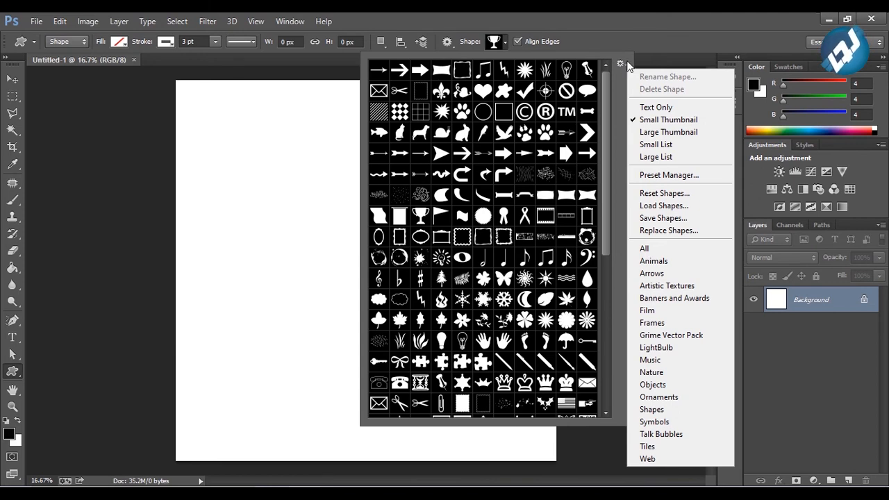
{"action": "left_click", "coordinate": [669, 253]}
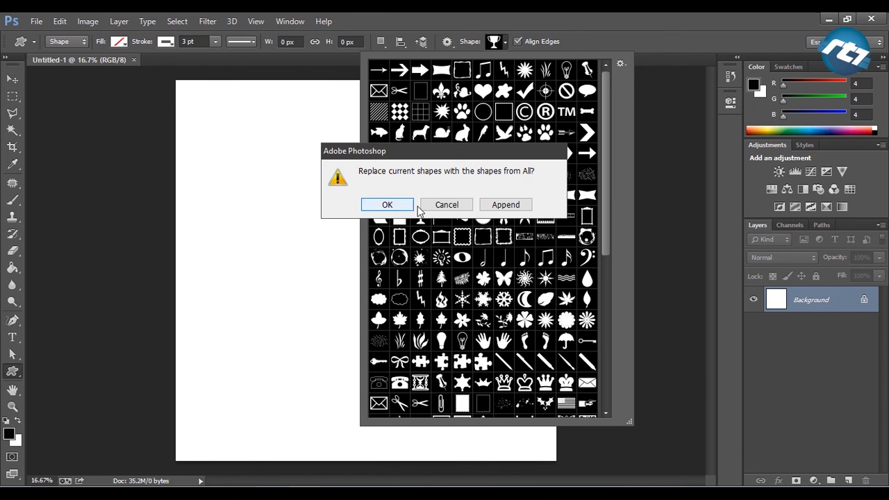
{"action": "left_click", "coordinate": [387, 204]}
{"action": "left_click_drag", "start_coordinate": [603, 182], "coordinate": [605, 347]}
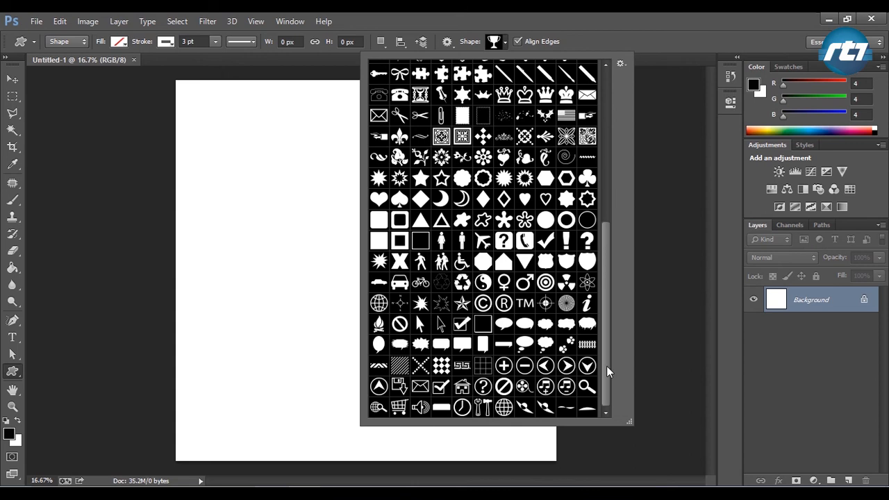
{"action": "left_click_drag", "start_coordinate": [607, 366], "coordinate": [607, 210]}
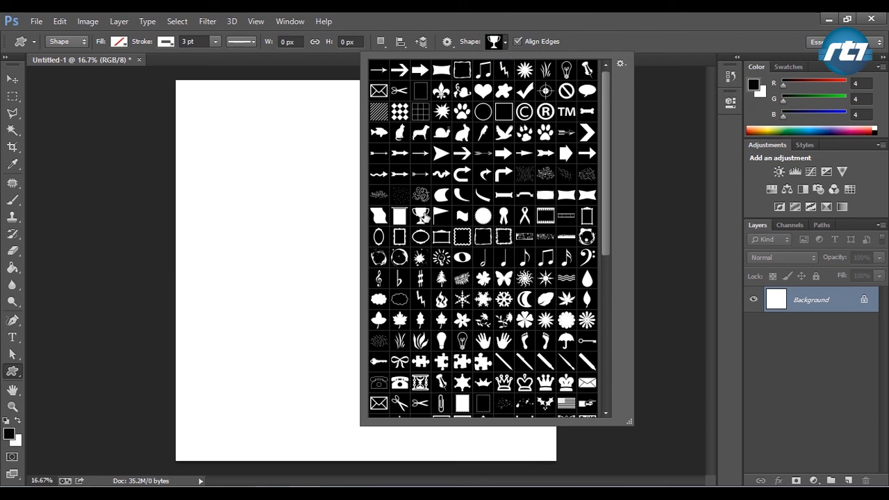
Draw a trophy shape about 2676 by 2498 px with a bright green fill and centre it on the canvas
{"action": "left_click", "coordinate": [121, 42]}
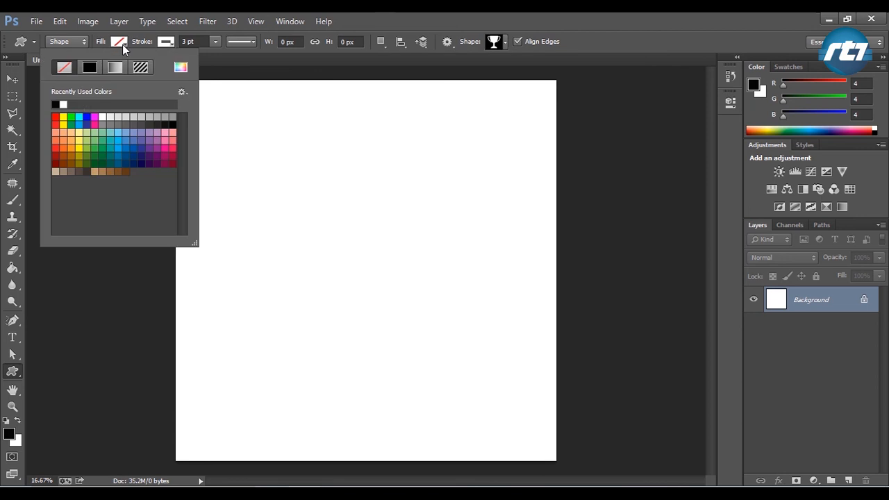
{"action": "left_click", "coordinate": [74, 144]}
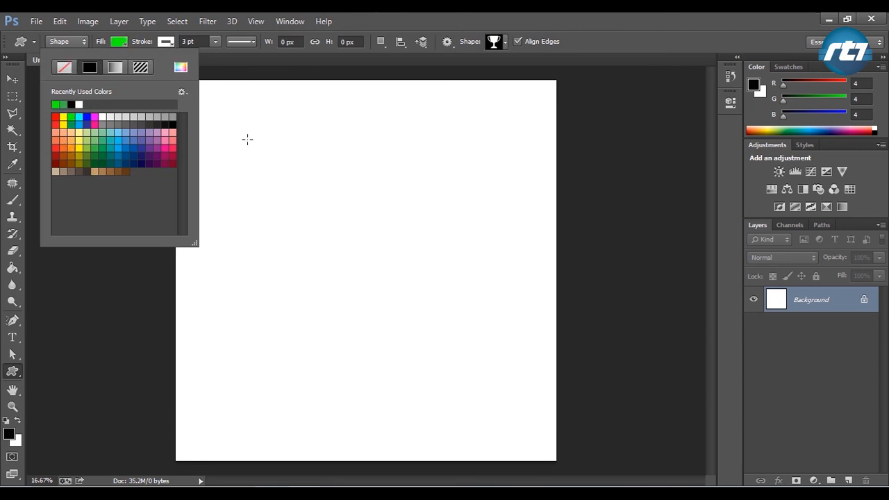
{"action": "left_click_drag", "start_coordinate": [243, 130], "coordinate": [528, 445]}
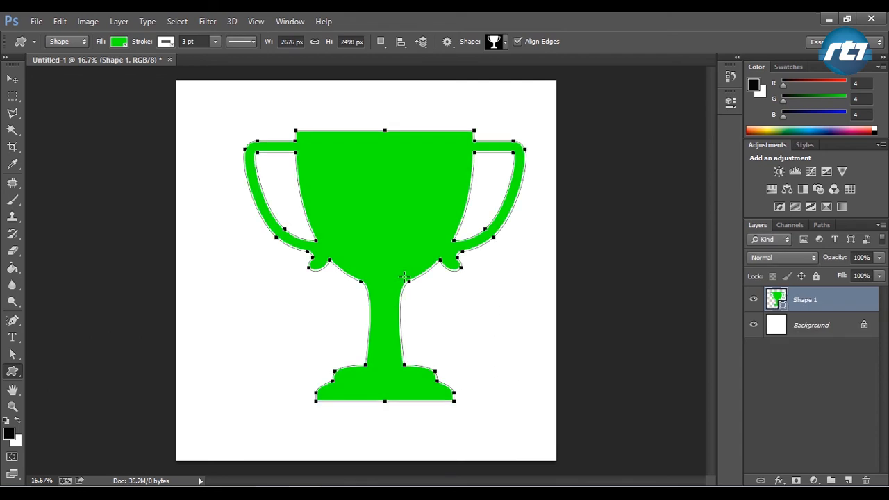
{"action": "left_click", "coordinate": [12, 78]}
{"action": "left_click_drag", "start_coordinate": [335, 178], "coordinate": [316, 192]}
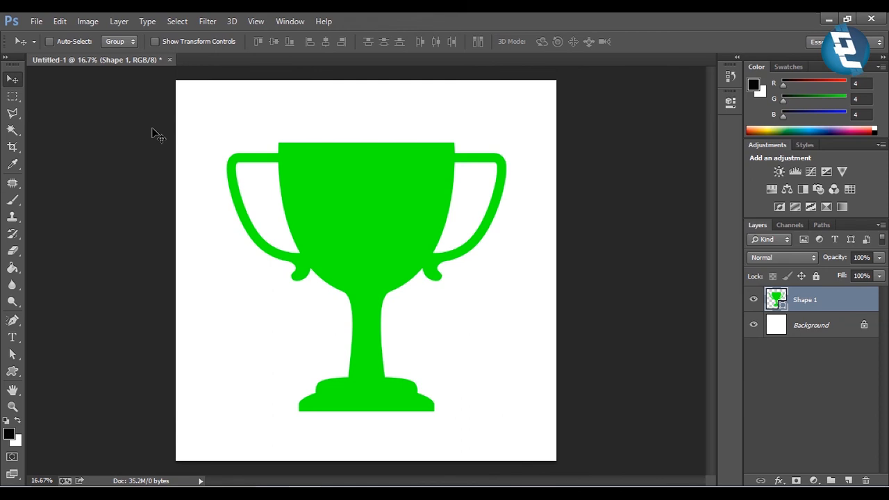
Save the trophy document to the Desktop as the PSD file Untitled-1 with Maximize Compatibility on
{"action": "key", "text": "ctrl+s"}
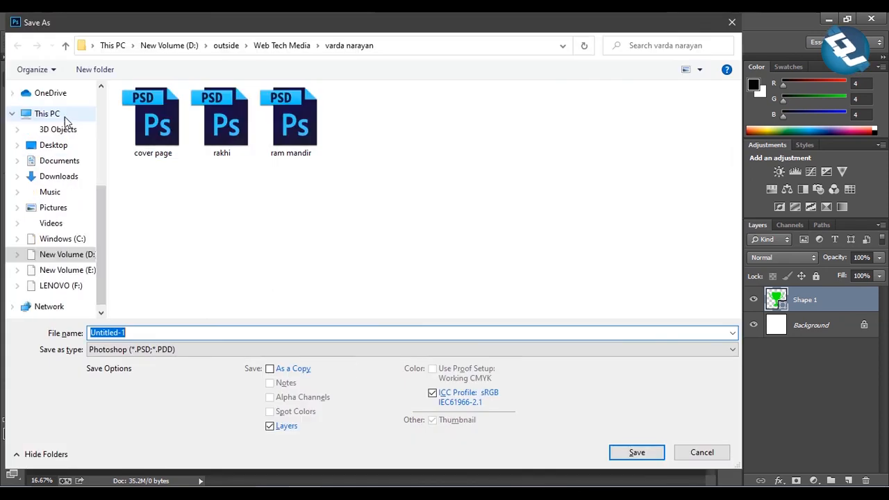
{"action": "left_click", "coordinate": [48, 114]}
{"action": "left_click", "coordinate": [61, 147]}
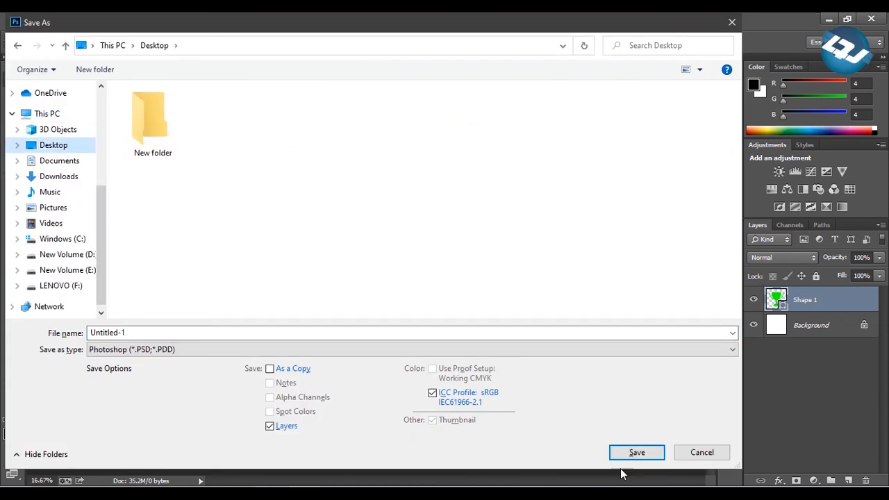
{"action": "left_click", "coordinate": [635, 452]}
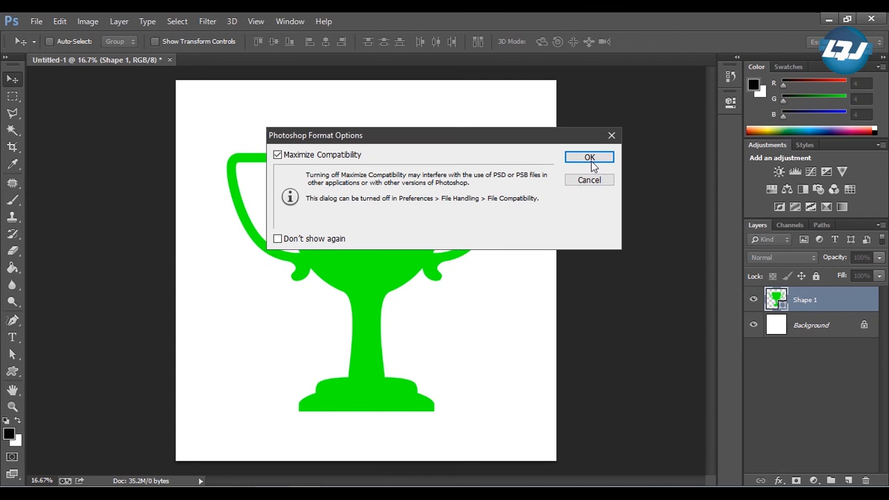
{"action": "left_click", "coordinate": [585, 155]}
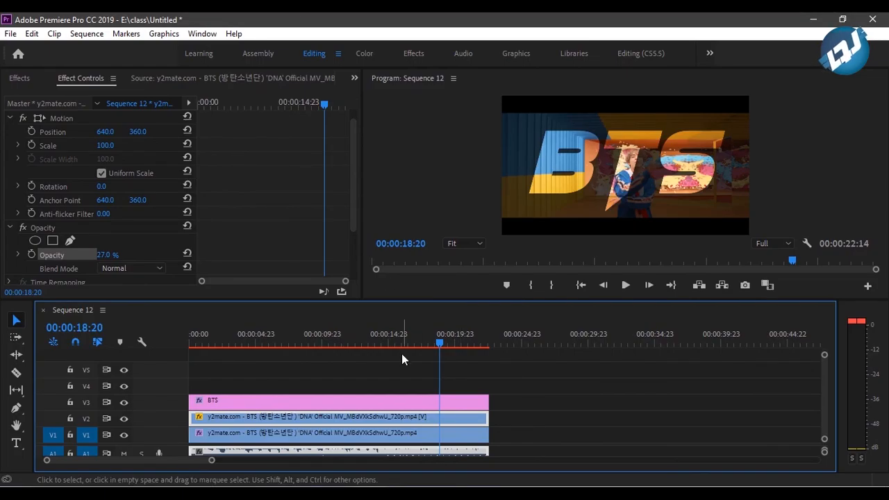
Import only the Shape 1 layer of the Desktop file Untitled-1 as Individual Layers, leaving out the Background layer
{"action": "left_click", "coordinate": [355, 77]}
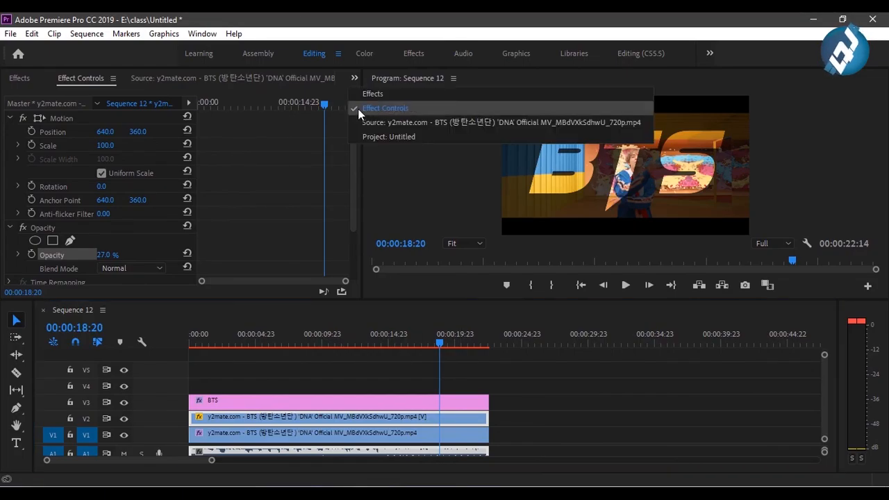
{"action": "left_click", "coordinate": [366, 136]}
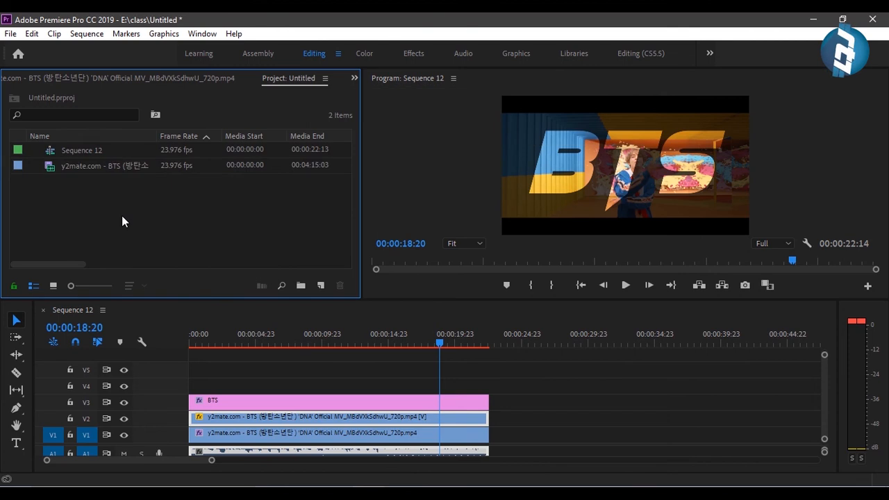
{"action": "right_click", "coordinate": [121, 217]}
{"action": "left_click", "coordinate": [173, 312]}
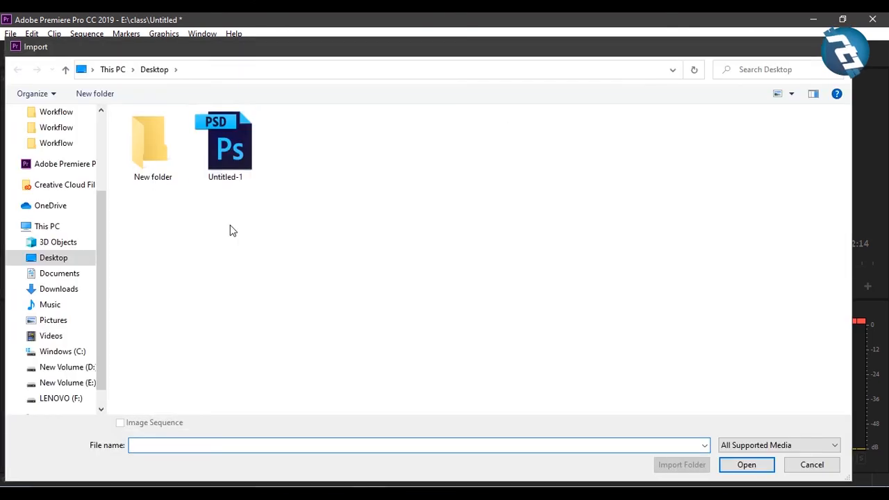
{"action": "left_click", "coordinate": [236, 149]}
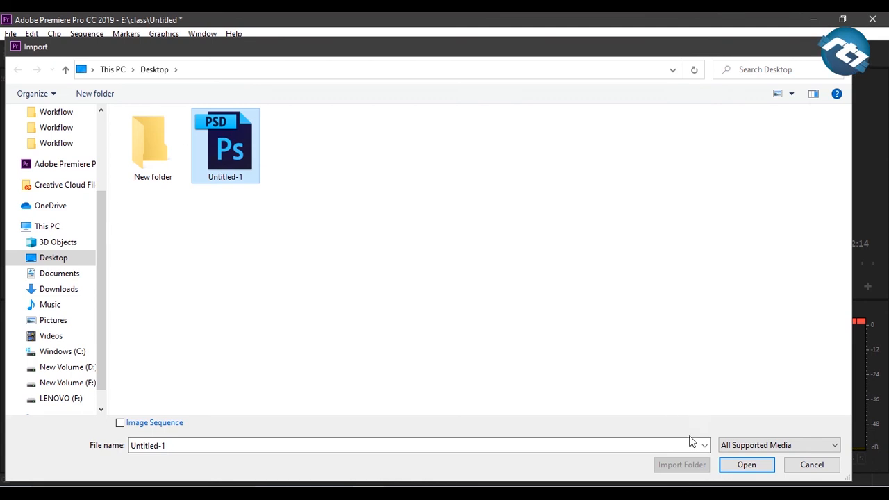
{"action": "left_click", "coordinate": [743, 465]}
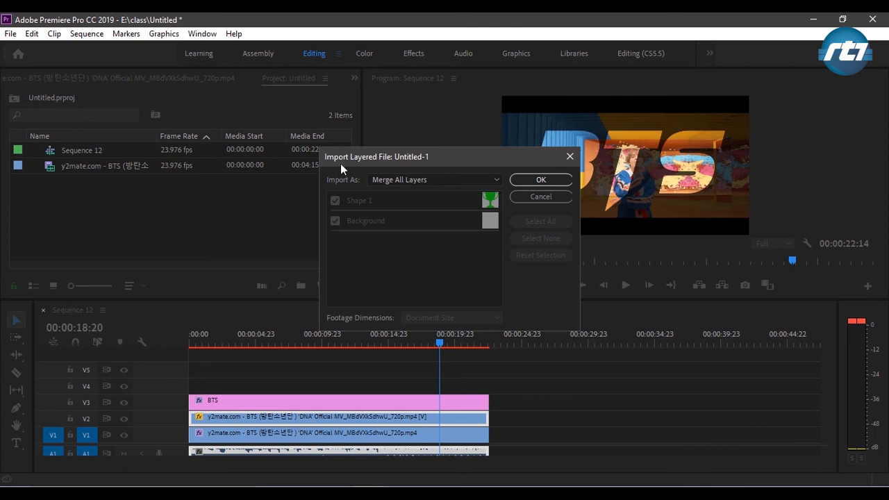
{"action": "left_click", "coordinate": [401, 179]}
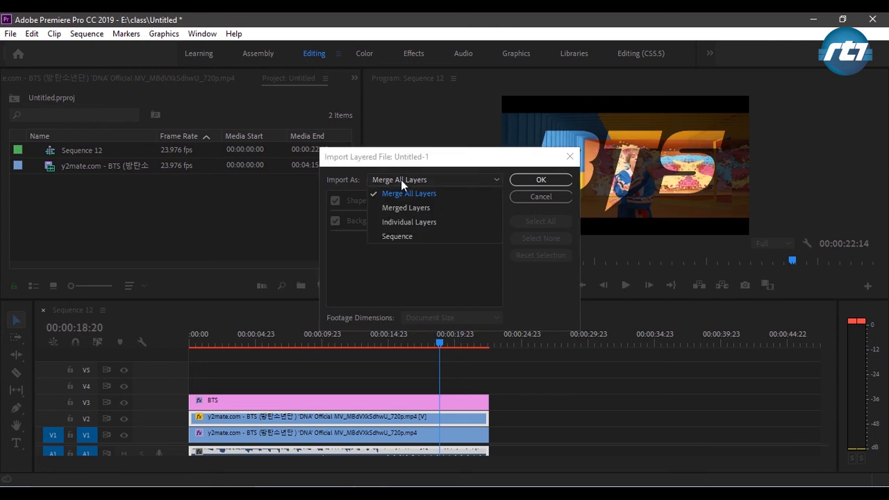
{"action": "left_click", "coordinate": [416, 221]}
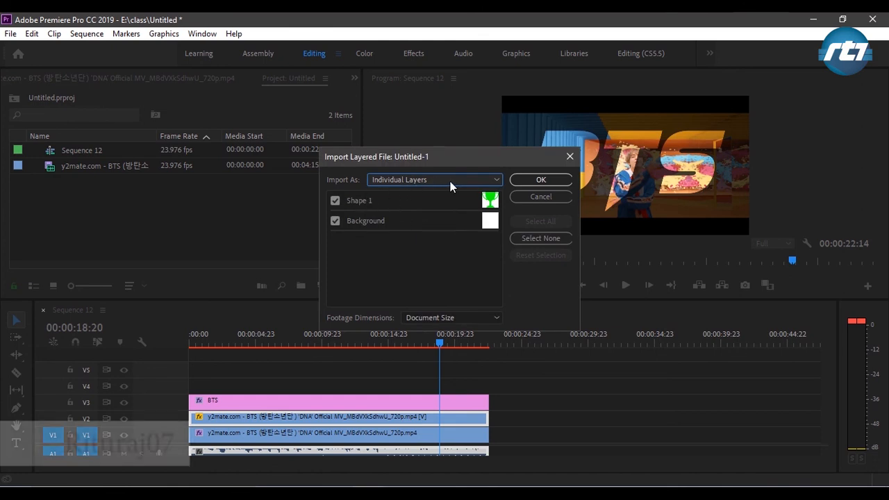
{"action": "left_click", "coordinate": [334, 220]}
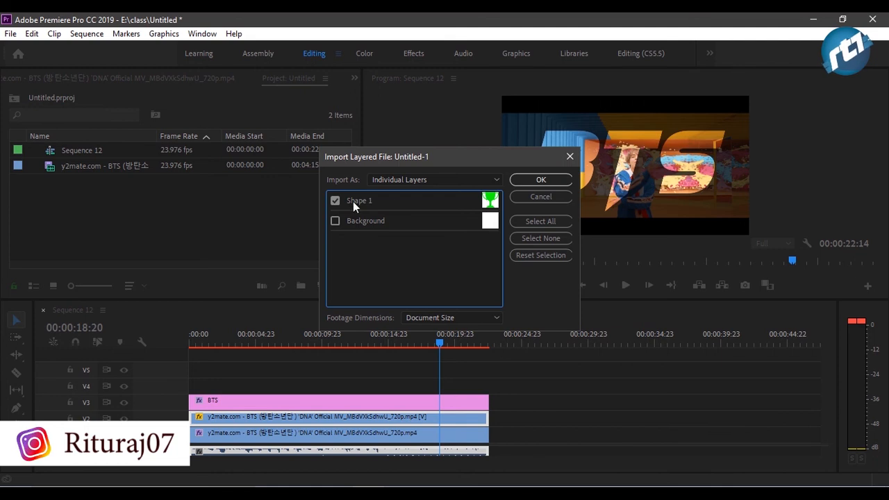
{"action": "left_click", "coordinate": [530, 182]}
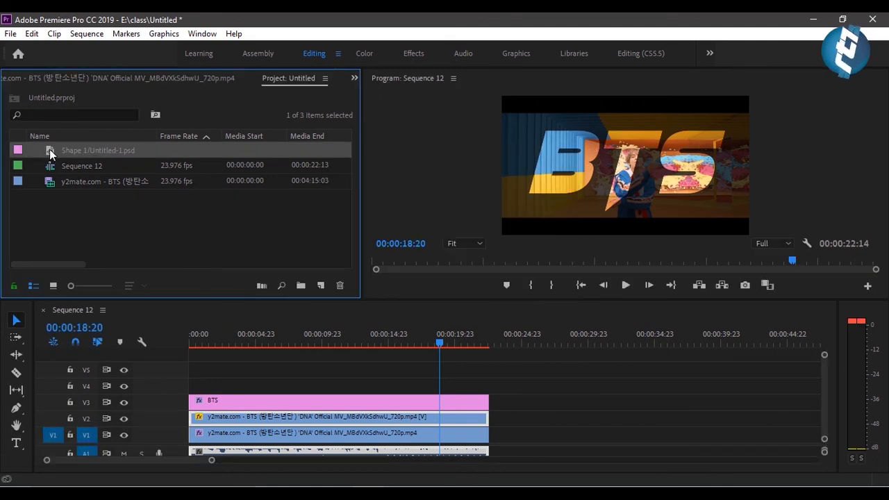
Place the Shape 1 layer on V4 at the sequence start and extend it to the end of the BTS clip
{"action": "left_click_drag", "start_coordinate": [49, 149], "coordinate": [199, 395]}
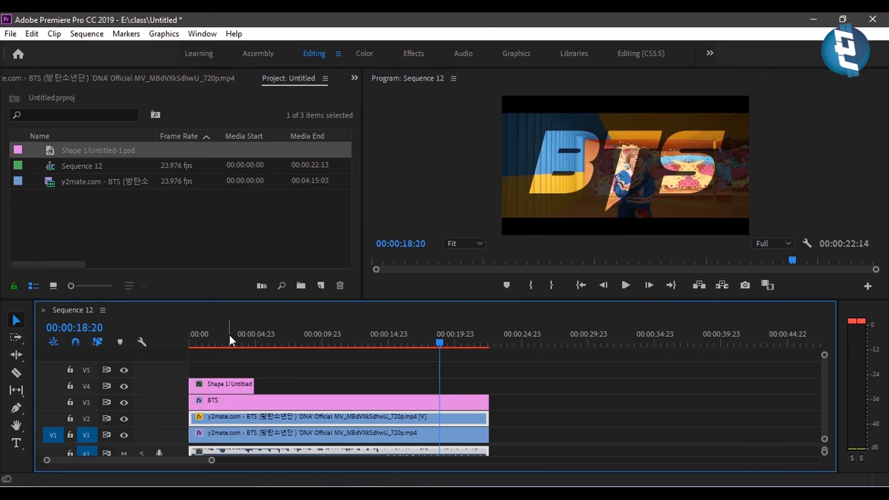
{"action": "left_click", "coordinate": [229, 336]}
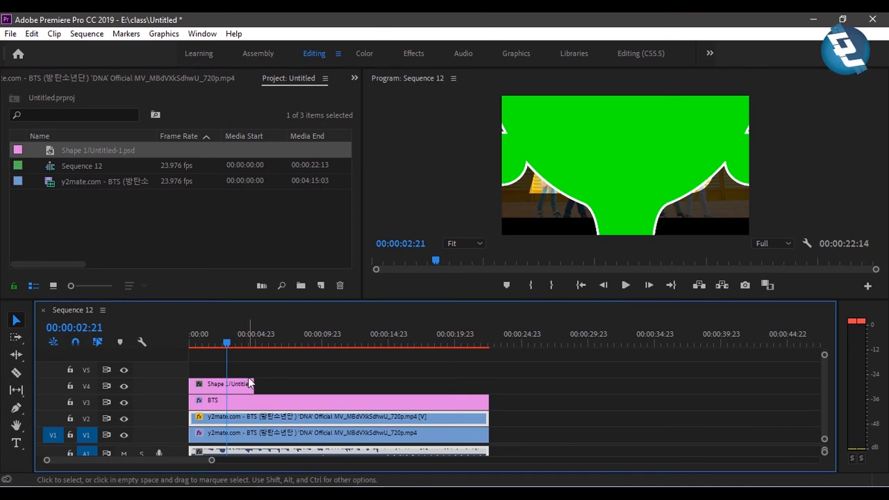
{"action": "left_click_drag", "start_coordinate": [255, 385], "coordinate": [481, 391]}
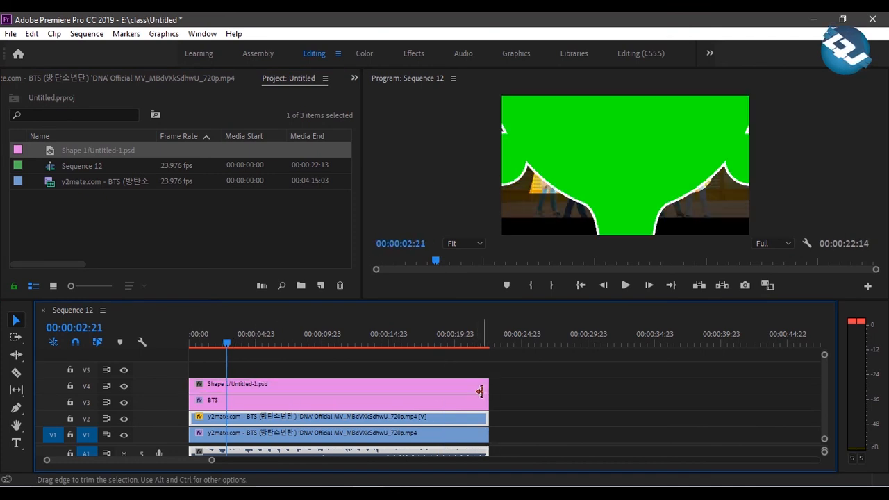
Set the trophy clip's scale to 19 and its position to 620, 351 so the whole trophy fits in the frame
{"action": "left_click", "coordinate": [256, 340]}
{"action": "left_click", "coordinate": [297, 389]}
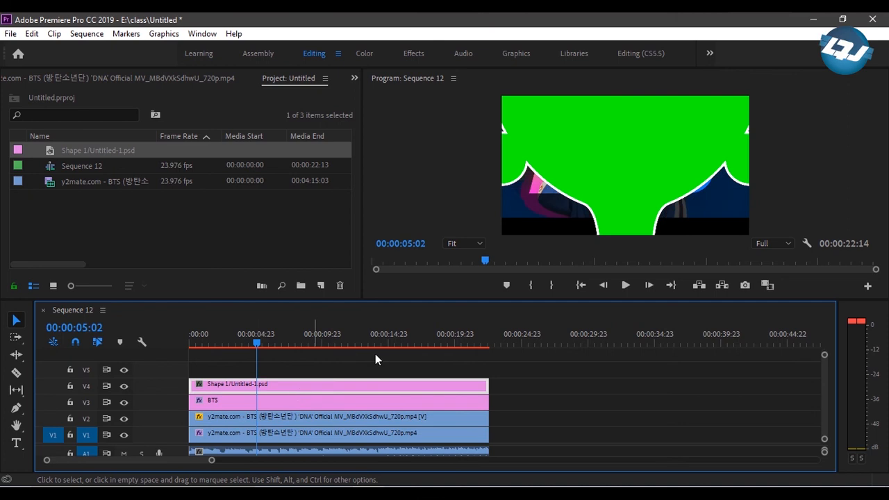
{"action": "left_click", "coordinate": [354, 78]}
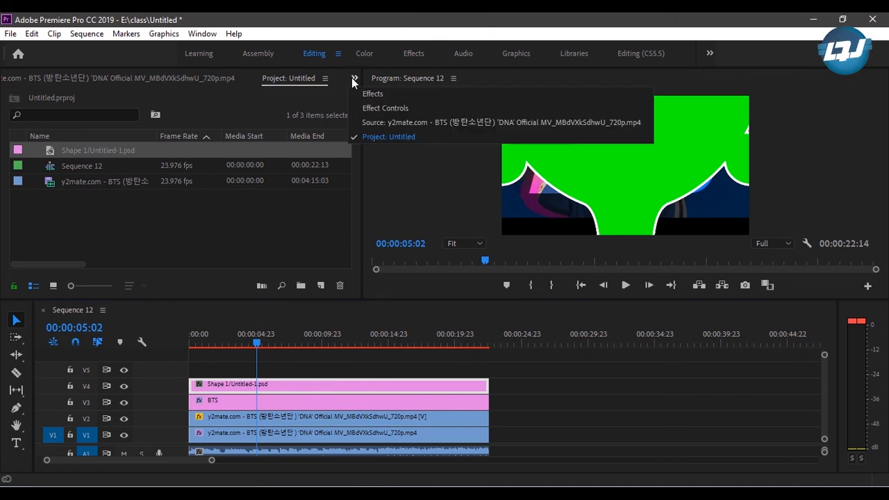
{"action": "left_click", "coordinate": [378, 107]}
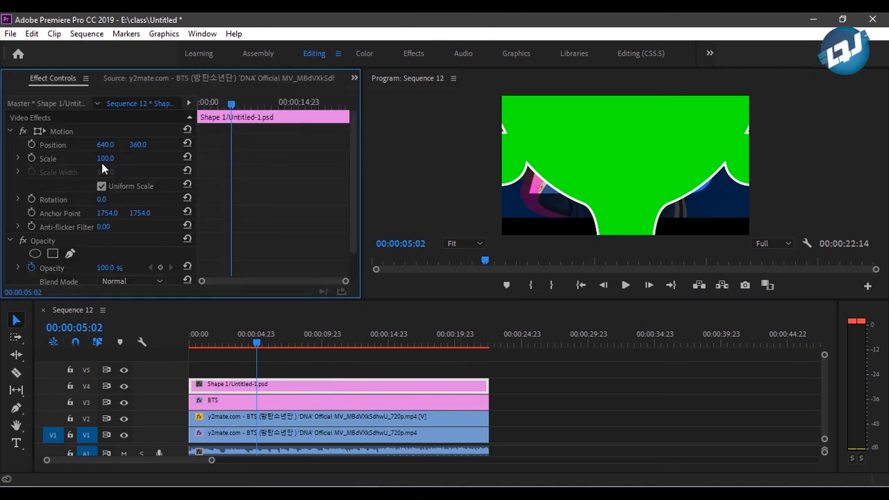
{"action": "left_click_drag", "start_coordinate": [103, 159], "coordinate": [121, 159]}
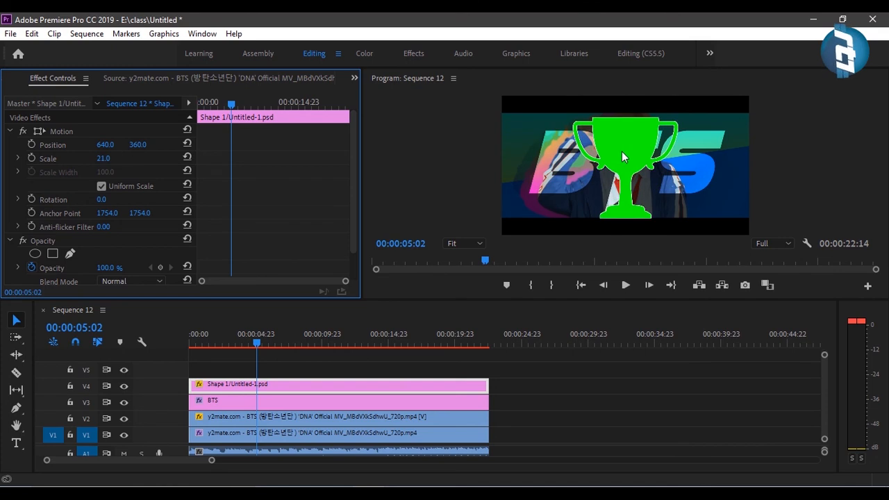
{"action": "mouse_move", "coordinate": [103, 158]}
{"action": "left_mouse_down"}
{"action": "mouse_move", "coordinate": [143, 146]}
{"action": "mouse_move", "coordinate": [105, 143]}
{"action": "left_mouse_up"}
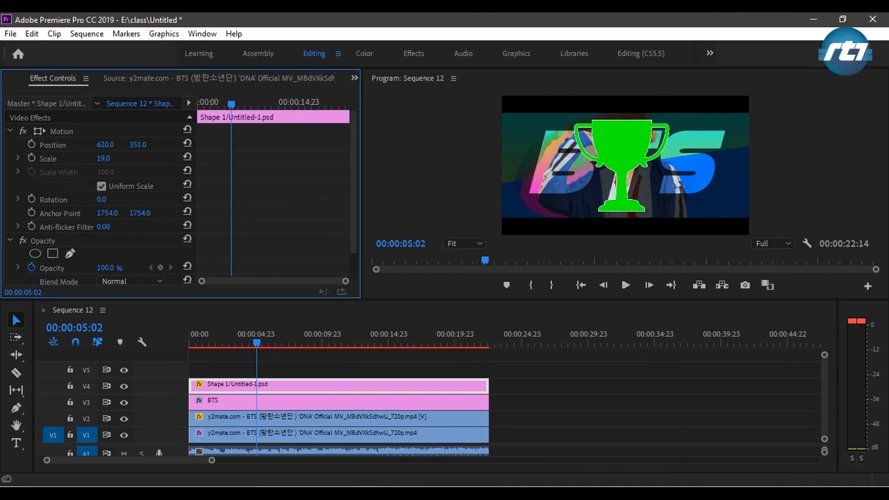
Duplicate all the stacked clips to just after the originals, starting at 00:00:23:03, and show the copy at 00:00:25:08
{"action": "left_click_drag", "start_coordinate": [511, 454], "coordinate": [293, 385]}
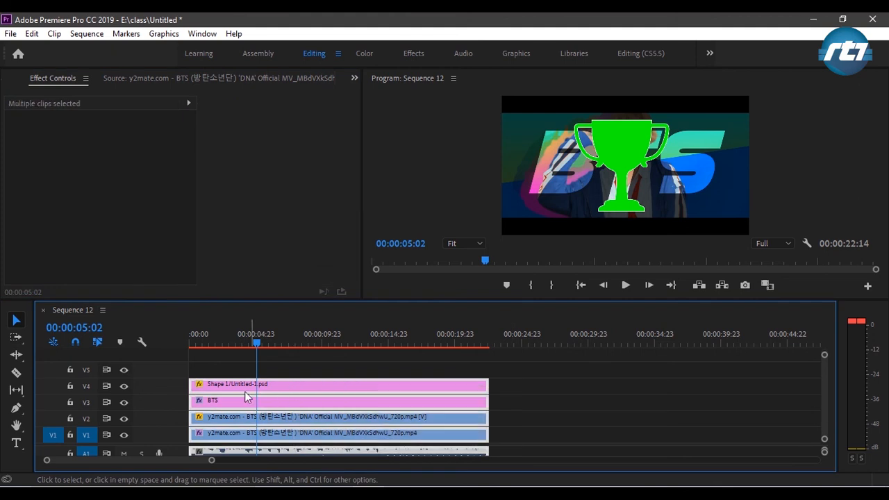
{"action": "left_click_drag", "start_coordinate": [201, 392], "coordinate": [513, 401]}
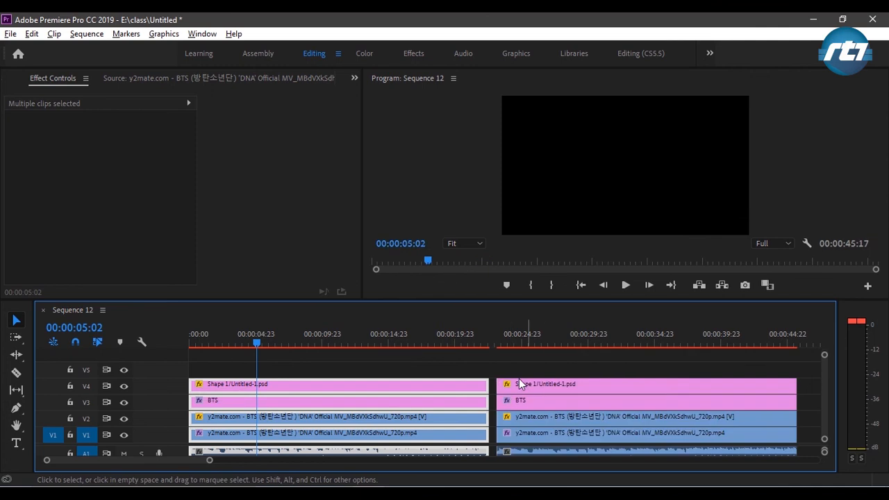
{"action": "left_click", "coordinate": [527, 341]}
Delete the BTS title from the duplicated group and move its trophy clip down to V3 as the matte
{"action": "left_click", "coordinate": [564, 401]}
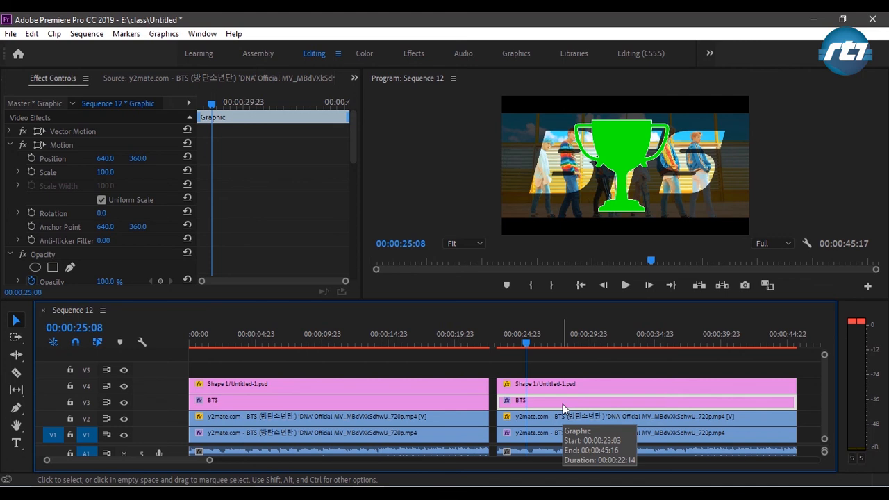
{"action": "key", "text": "Delete"}
{"action": "left_click_drag", "start_coordinate": [554, 384], "coordinate": [545, 400]}
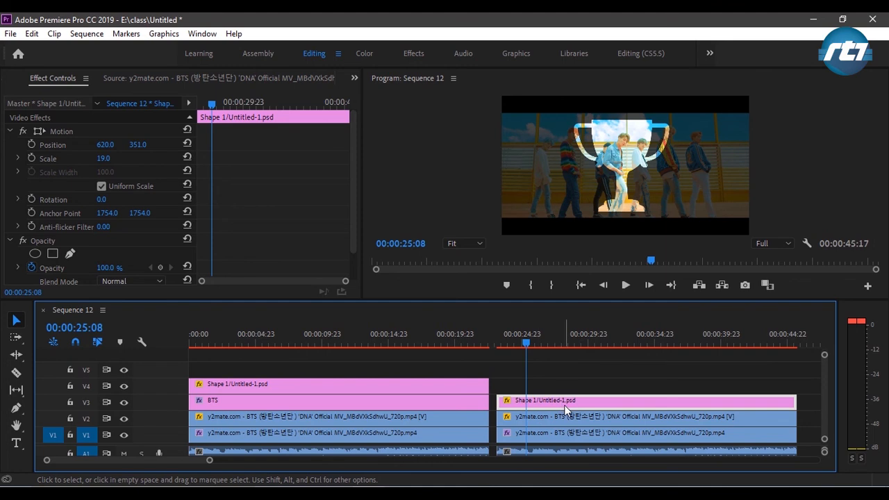
Play the duplicated group from its start to review the video inside the trophy shape
{"action": "scroll", "coordinate": [565, 410], "scroll_direction": "right", "scroll_amount": 2}
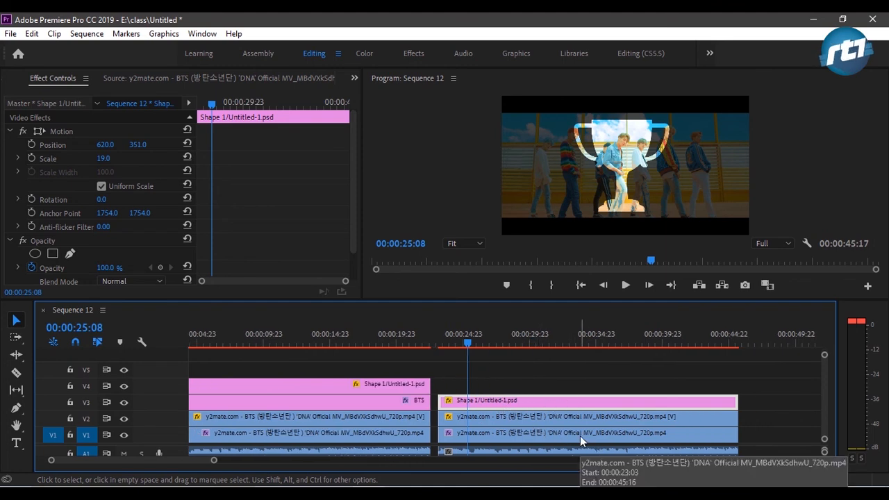
{"action": "left_click_drag", "start_coordinate": [448, 352], "coordinate": [445, 354]}
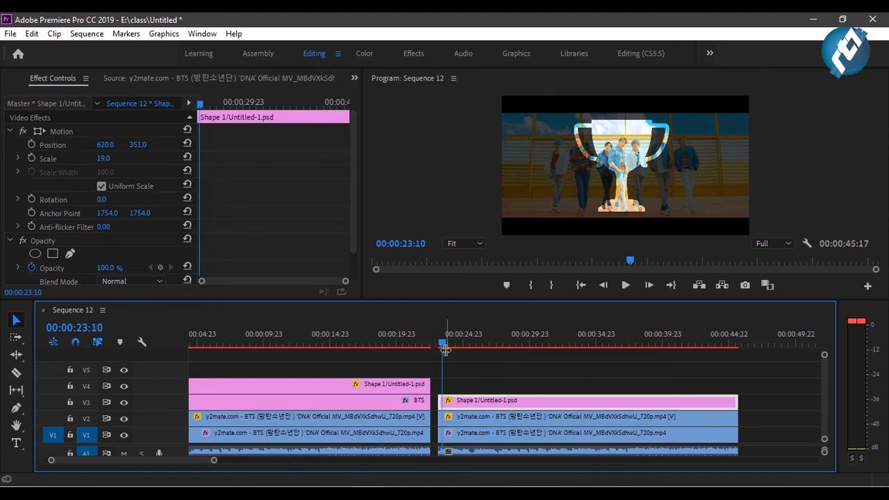
{"action": "left_click_drag", "start_coordinate": [442, 344], "coordinate": [438, 344]}
{"action": "key", "text": "space"}
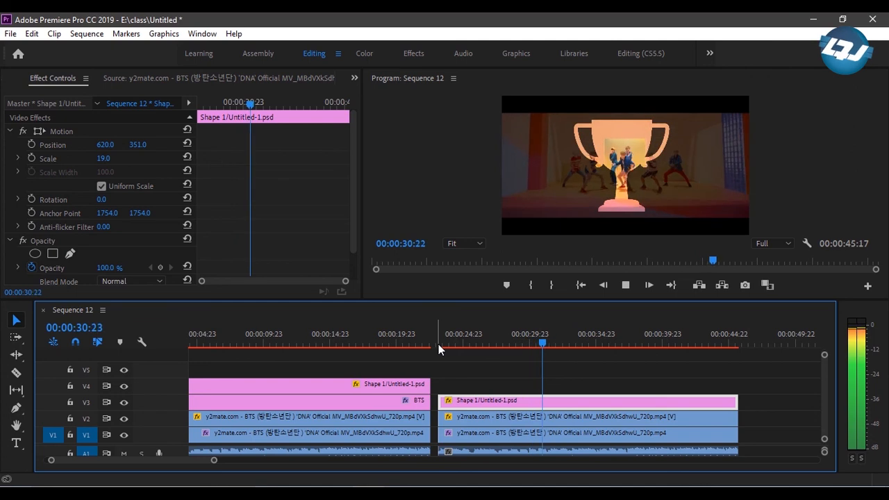
Delete the trophy clip above the first BTS group and hide track V4
{"action": "left_click", "coordinate": [420, 387]}
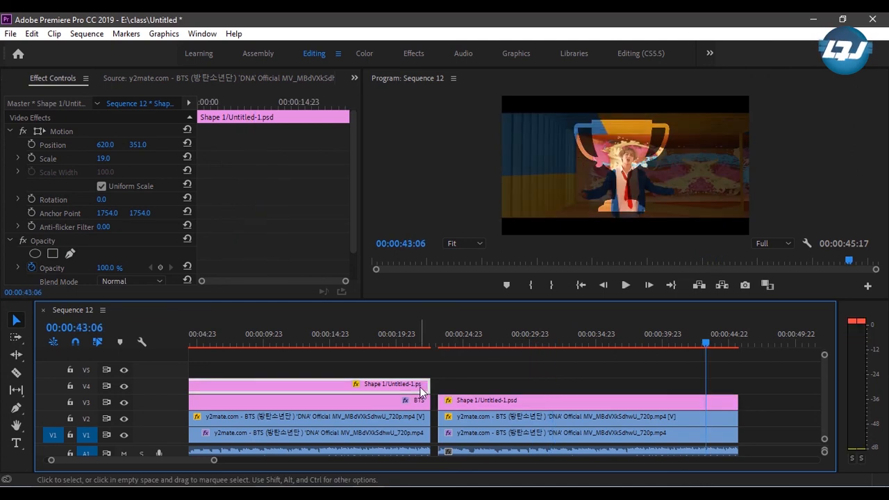
{"action": "key", "text": "Delete"}
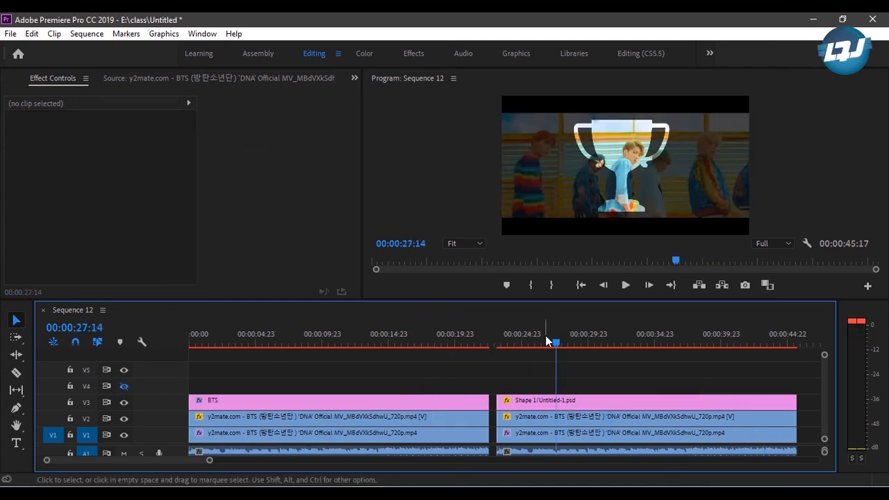
Scrub back through the trophy and BTS groups to the sequence start to check both effects
{"action": "left_click_drag", "start_coordinate": [545, 336], "coordinate": [506, 352]}
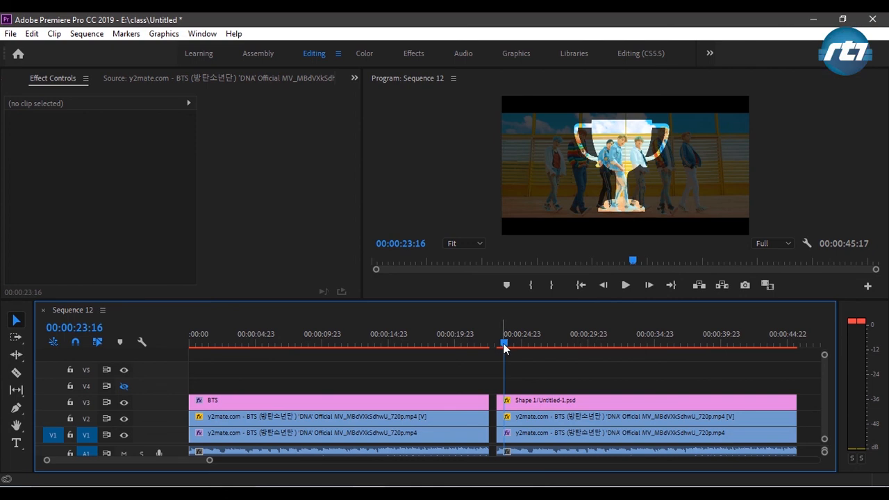
{"action": "left_click_drag", "start_coordinate": [503, 343], "coordinate": [308, 345]}
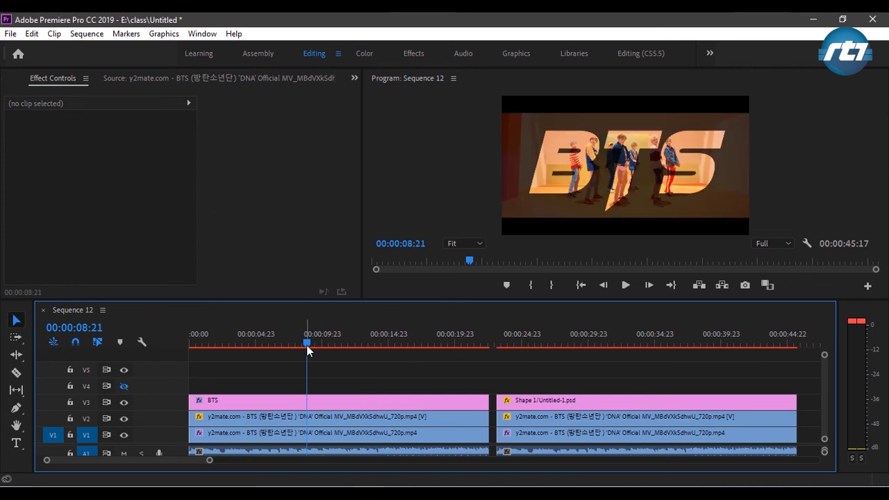
{"action": "left_click_drag", "start_coordinate": [307, 351], "coordinate": [181, 360]}
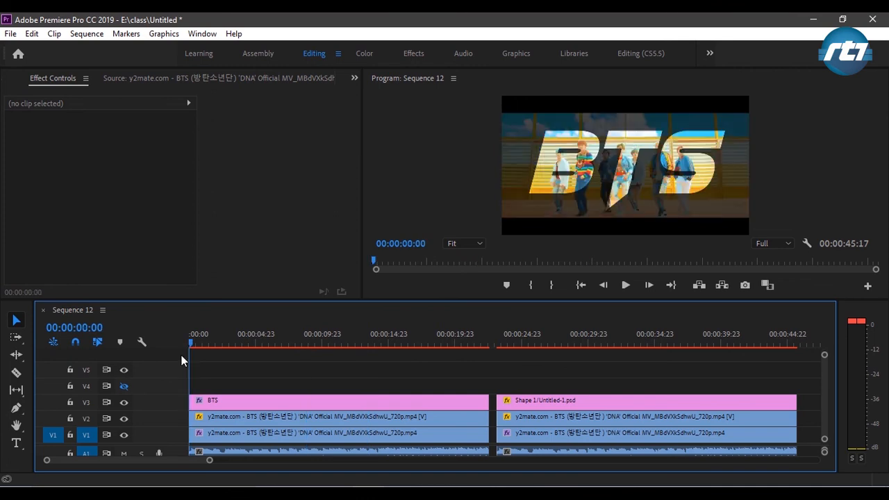